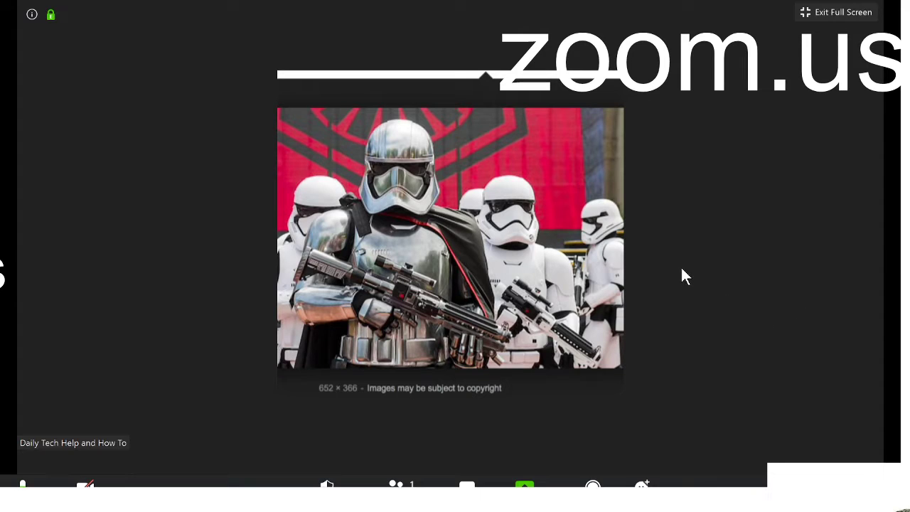
Take the meeting out of full screen and return it to full screen.
click(821, 12)
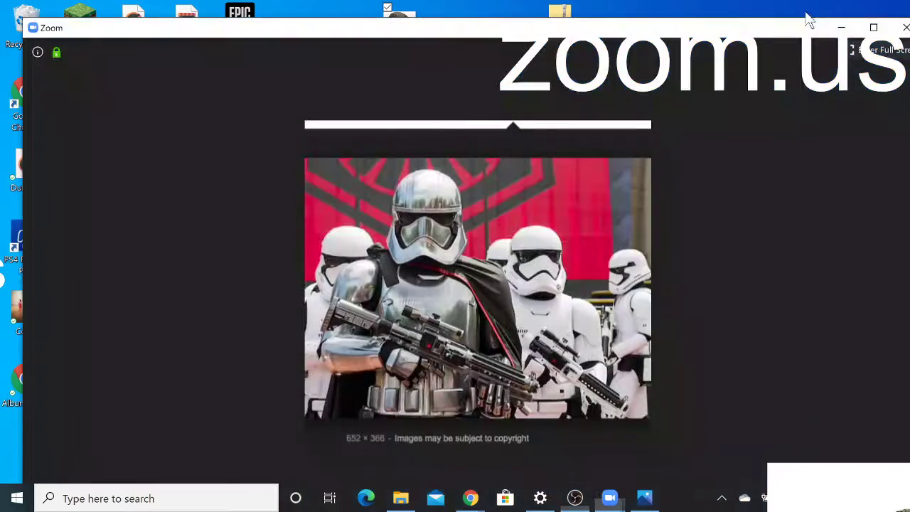
click(880, 50)
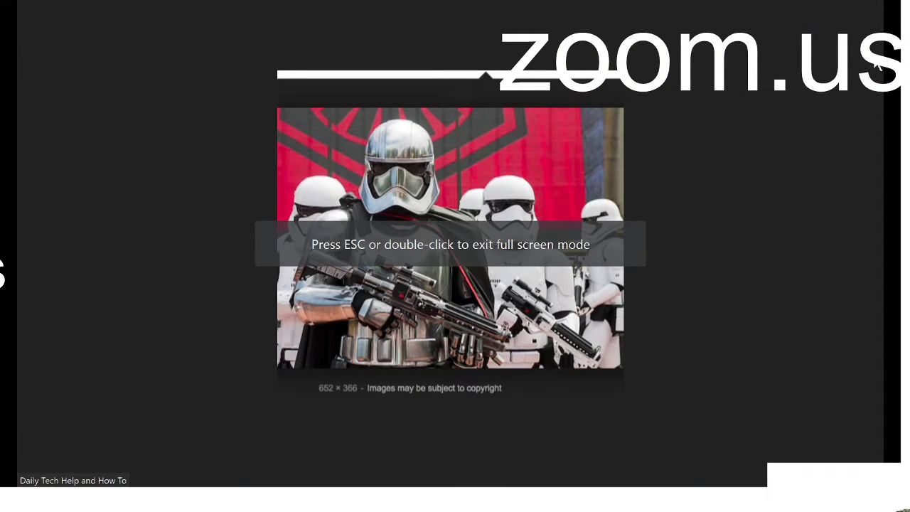
mouse_move(771, 8)
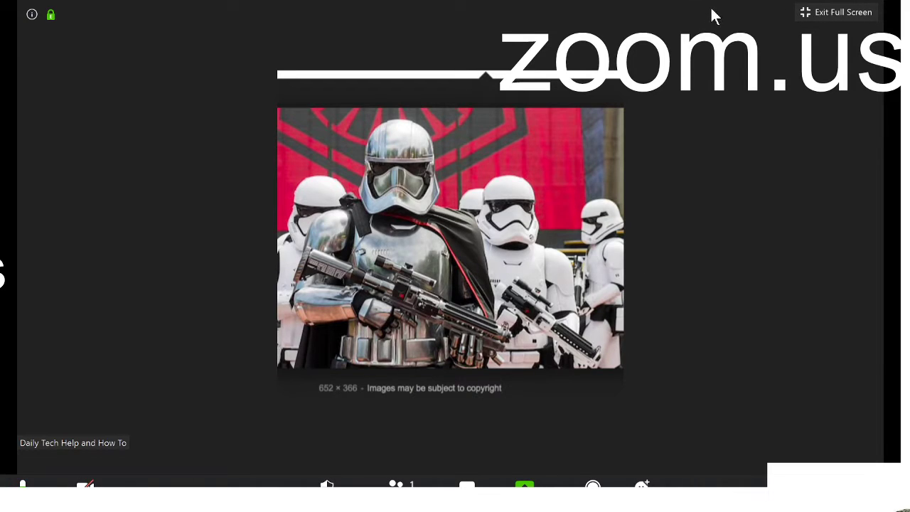
Exit full screen, maximize the meeting window and put it back into full screen.
click(830, 12)
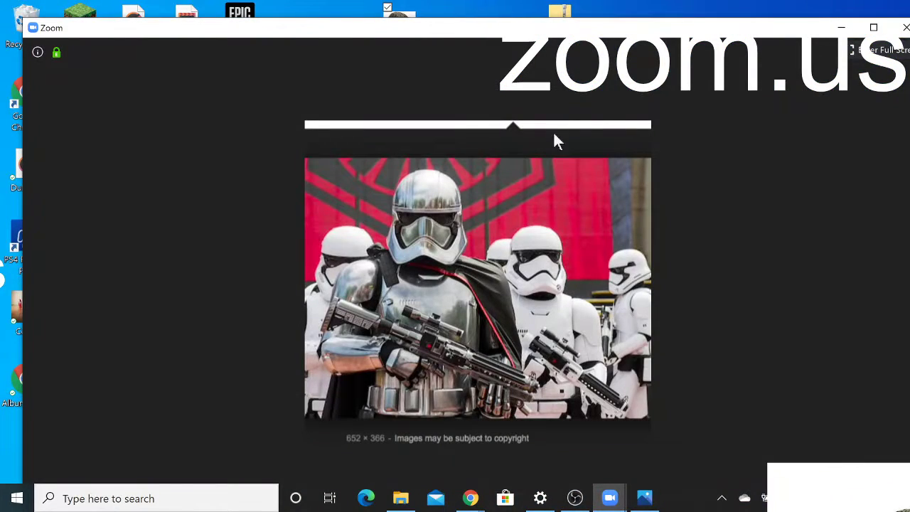
drag(628, 30, 608, 20)
click(857, 16)
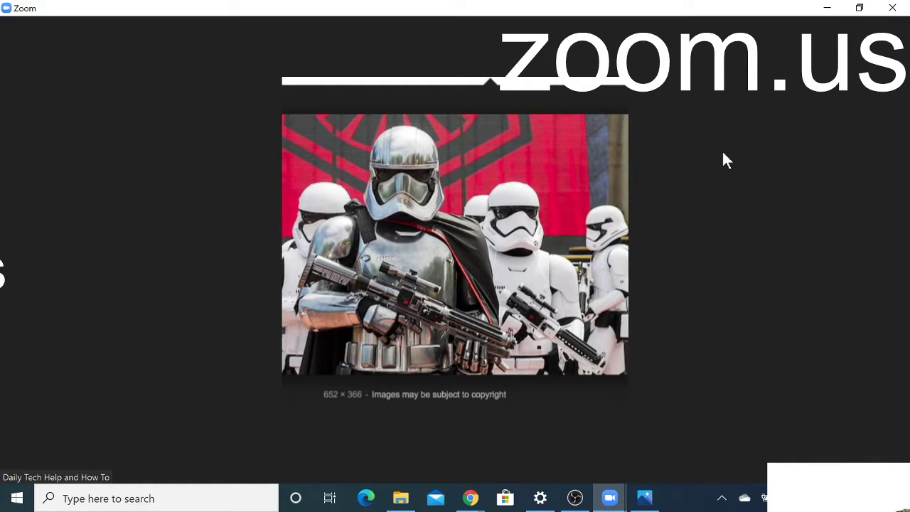
click(848, 31)
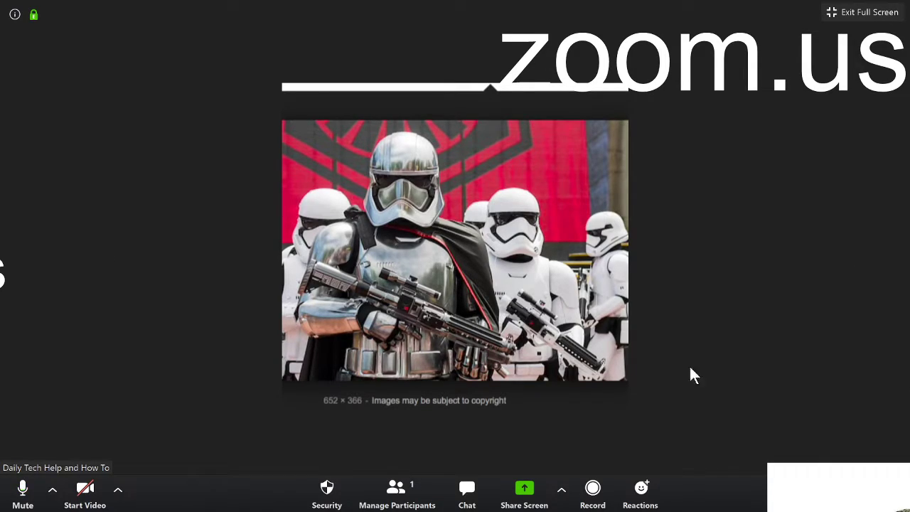
Send a thumbs-up reaction followed by a clap reaction in the meeting.
click(641, 489)
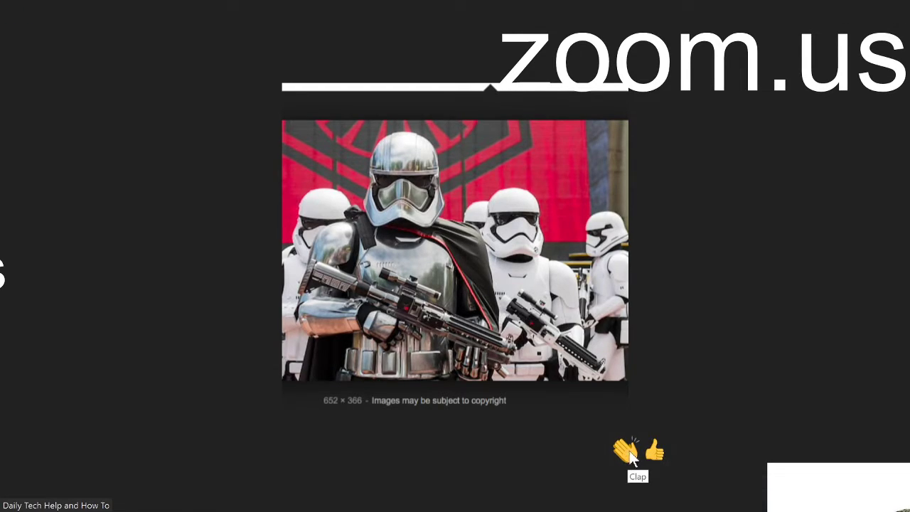
click(660, 449)
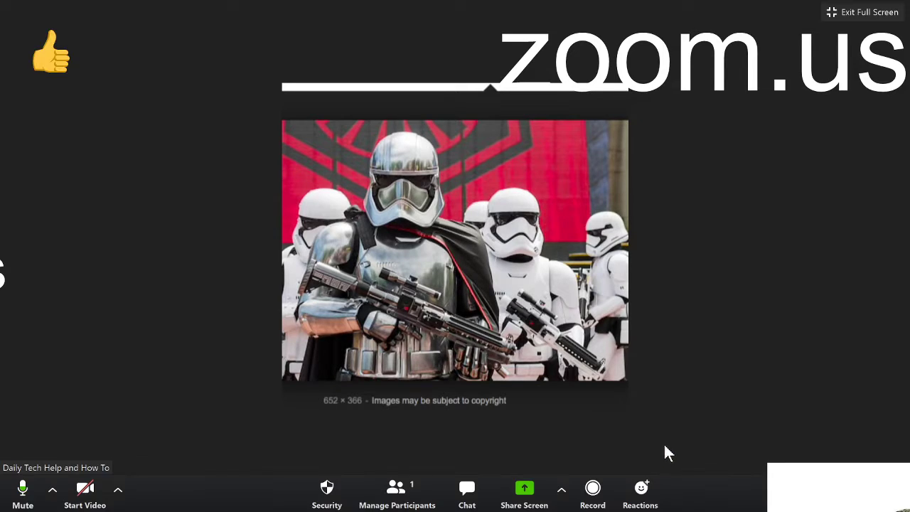
click(636, 498)
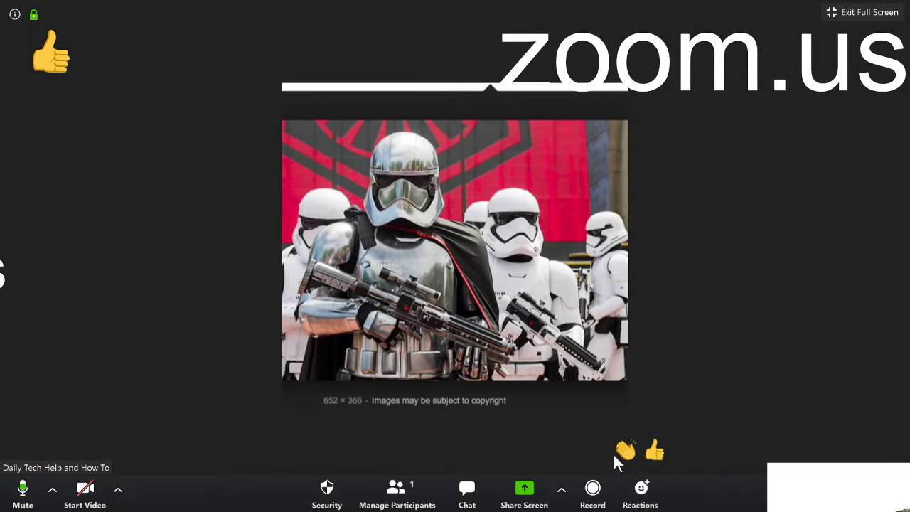
click(626, 448)
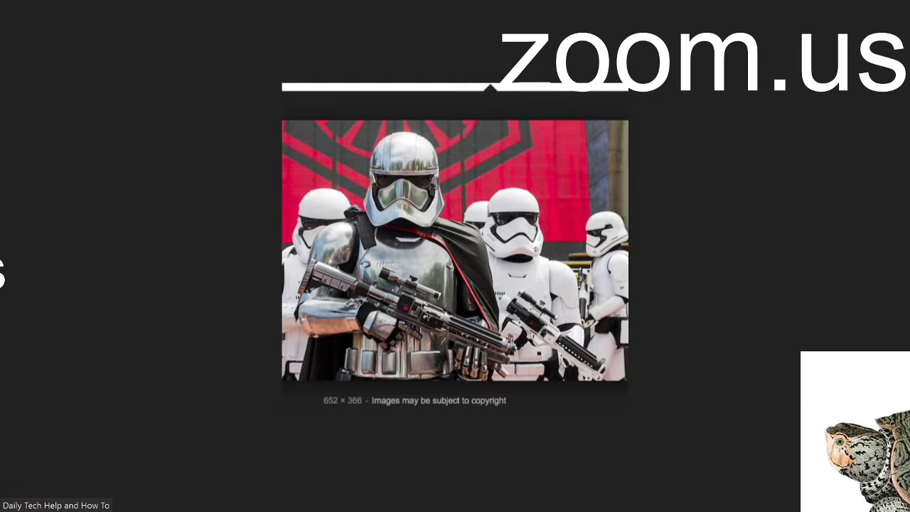
Record the meeting, pausing and resuming once, and stop the recording and dismiss its notification.
mouse_move(400, 270)
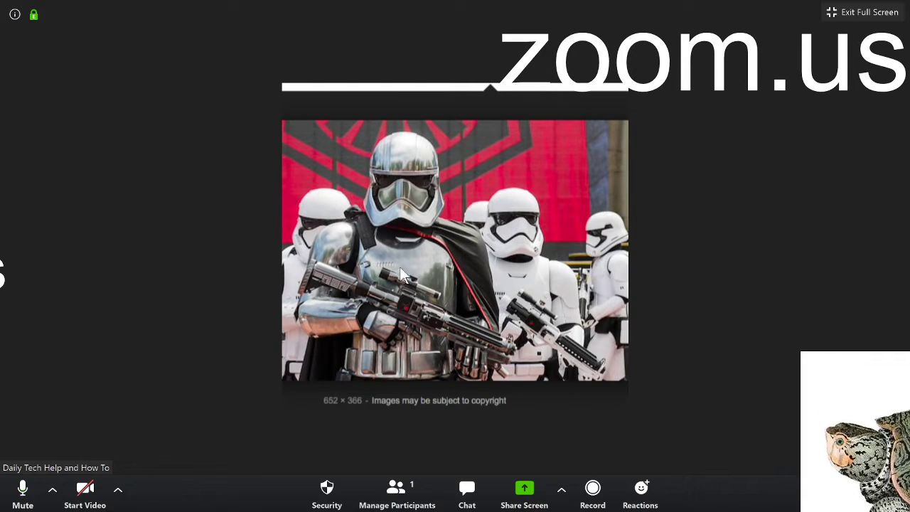
click(596, 487)
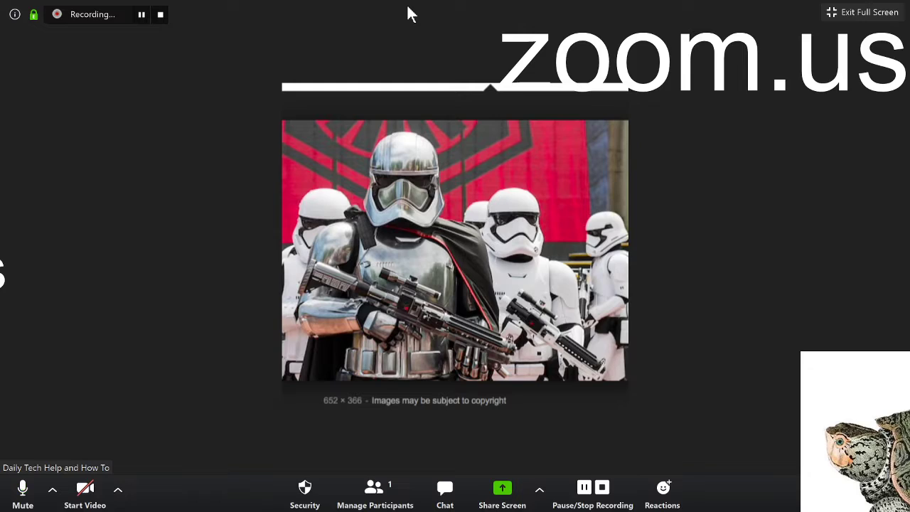
click(141, 14)
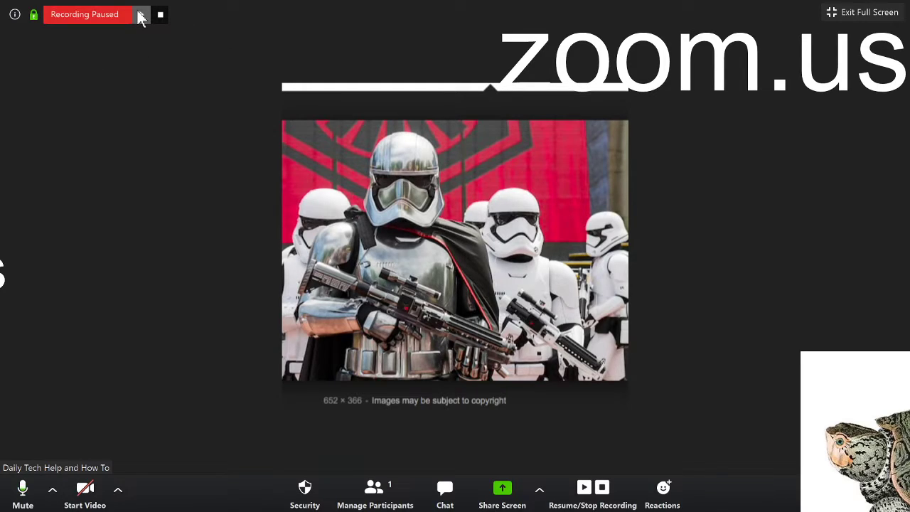
click(142, 15)
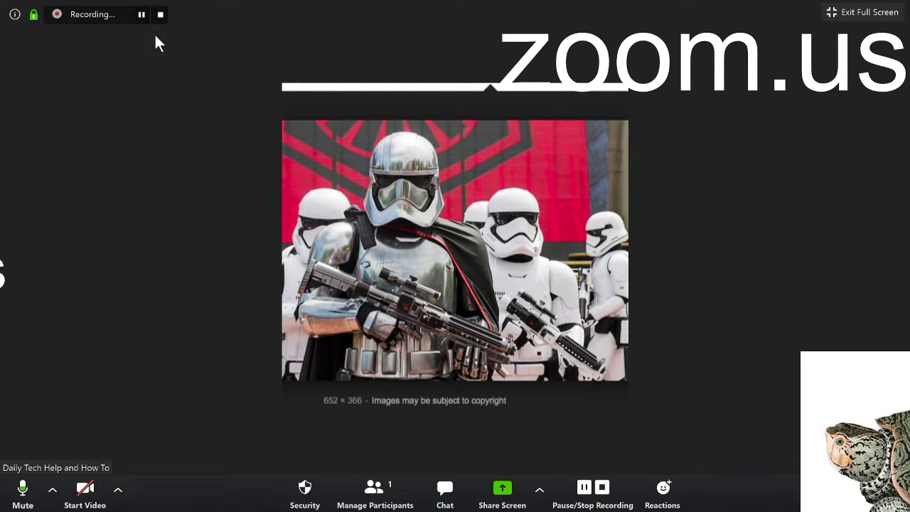
click(164, 19)
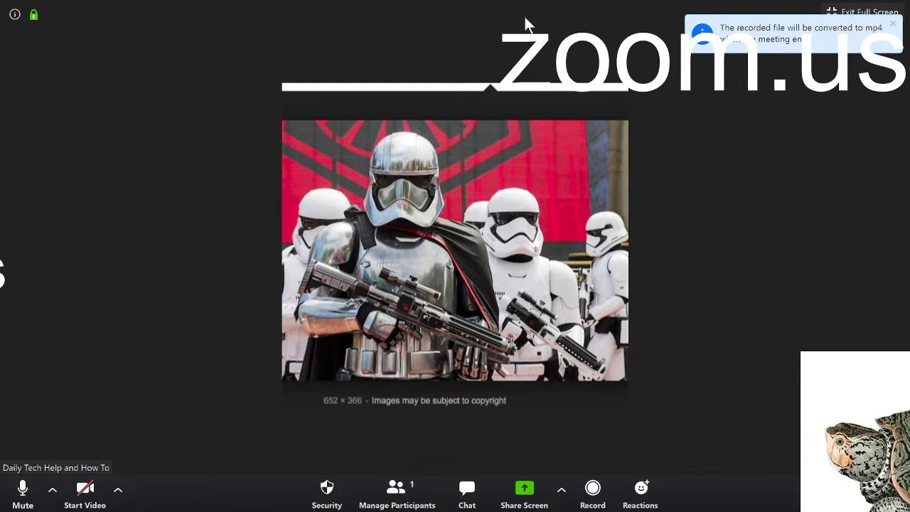
click(895, 30)
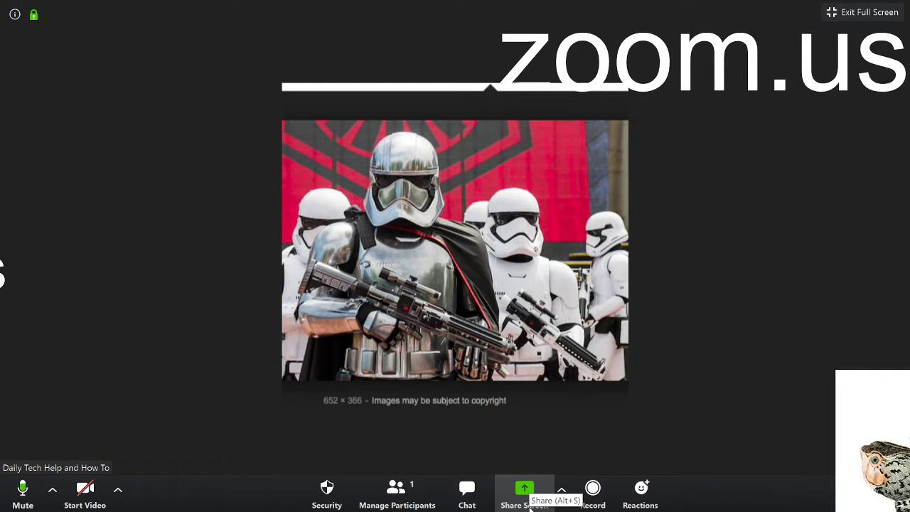
Open the advanced screen-sharing options and move the dialog slightly lower over the meeting.
click(561, 490)
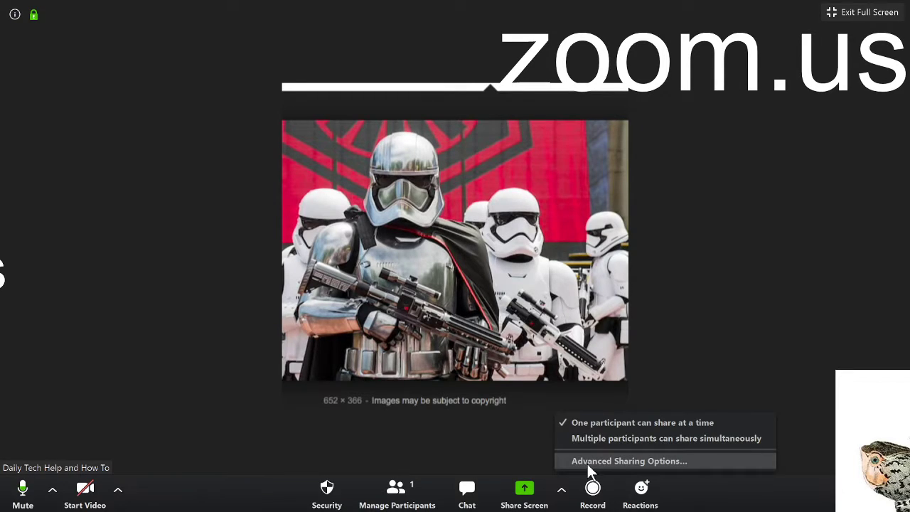
click(587, 462)
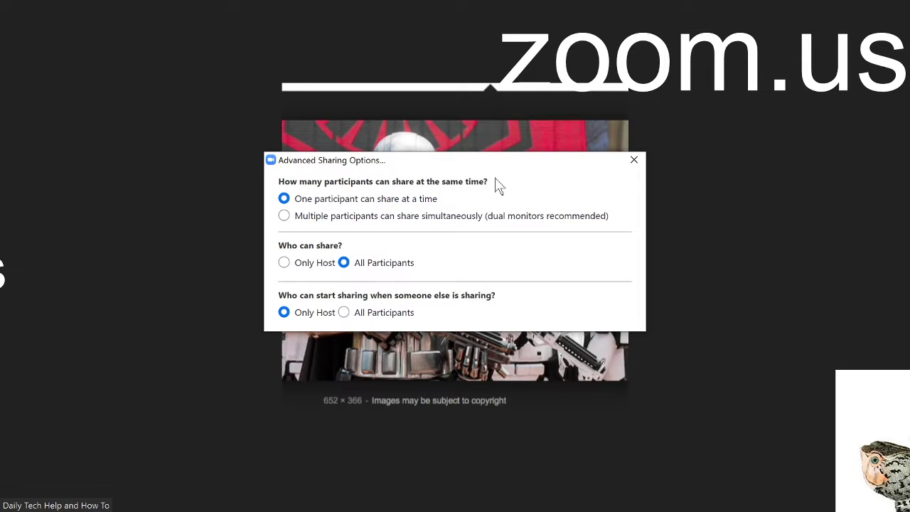
drag(498, 161, 529, 199)
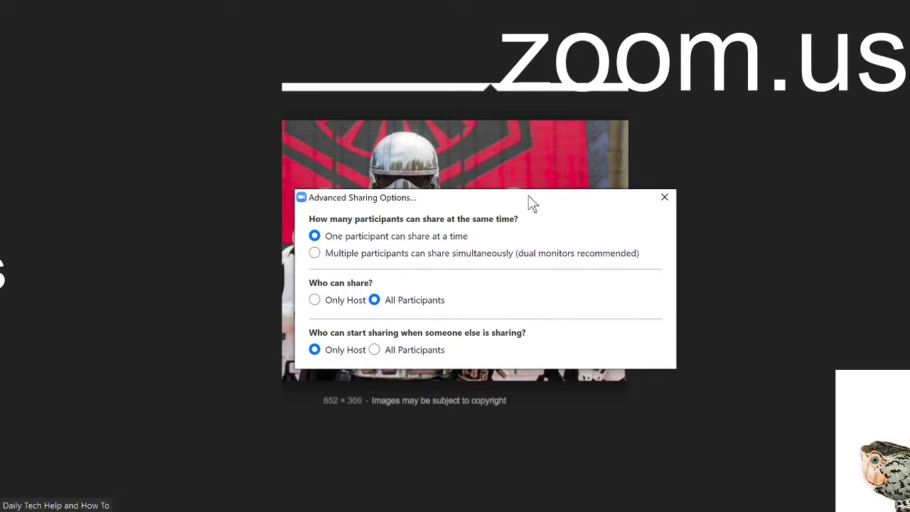
Try simultaneous sharing and host-only sharing, returning to one participant at a time with sharing allowed for all participants.
click(314, 253)
click(314, 235)
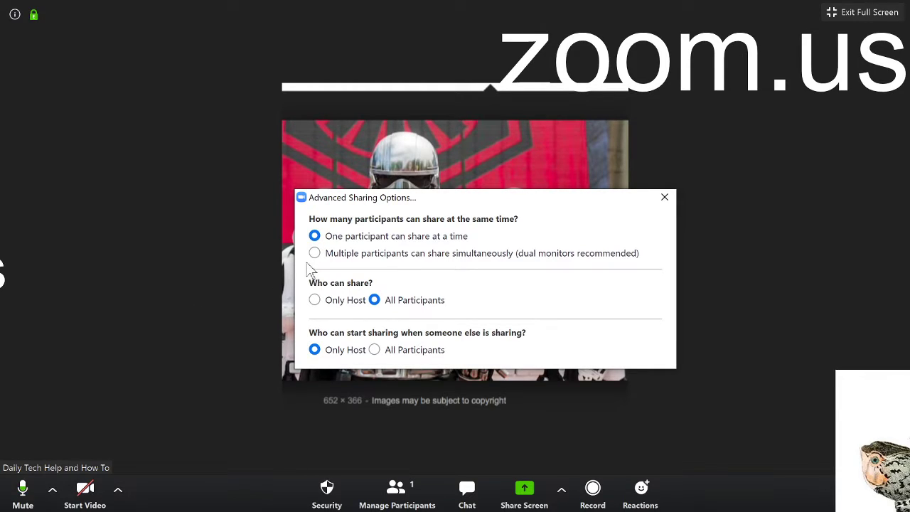
click(314, 253)
key(Up)
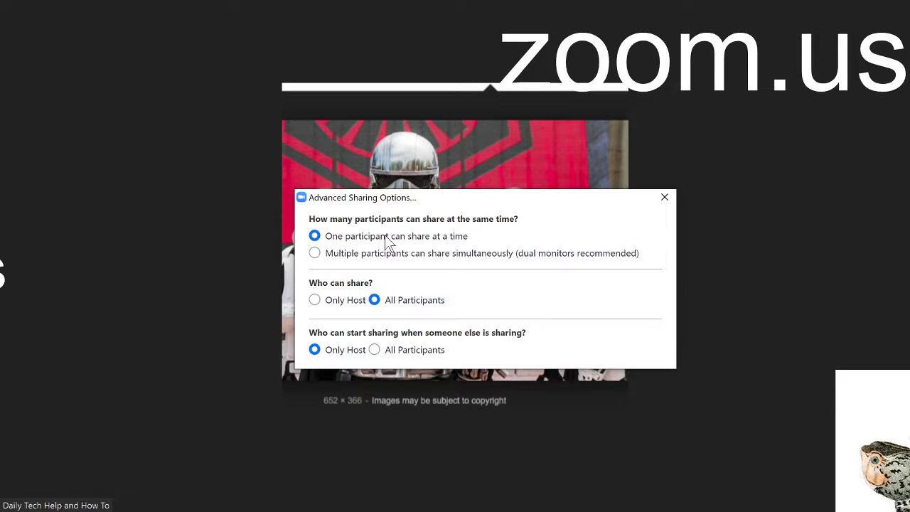
click(315, 300)
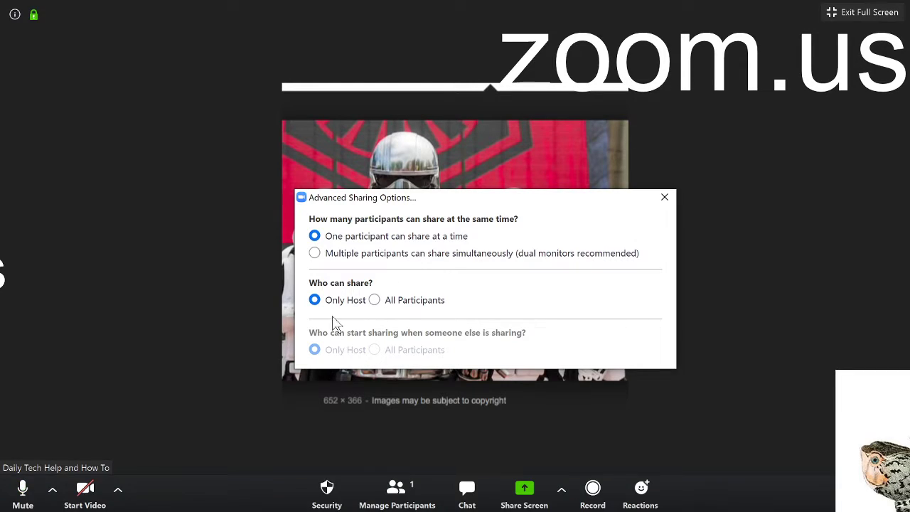
click(374, 300)
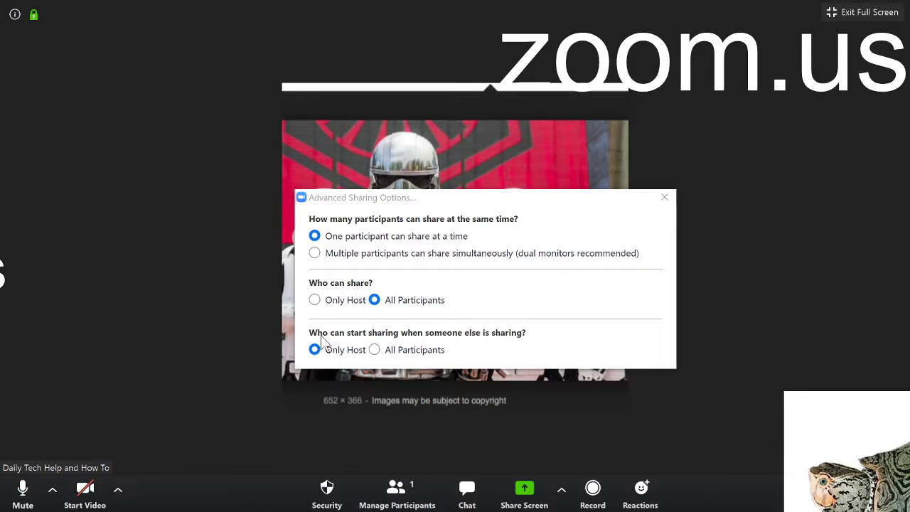
Allow multiple participants to share simultaneously and close the advanced sharing options.
click(315, 260)
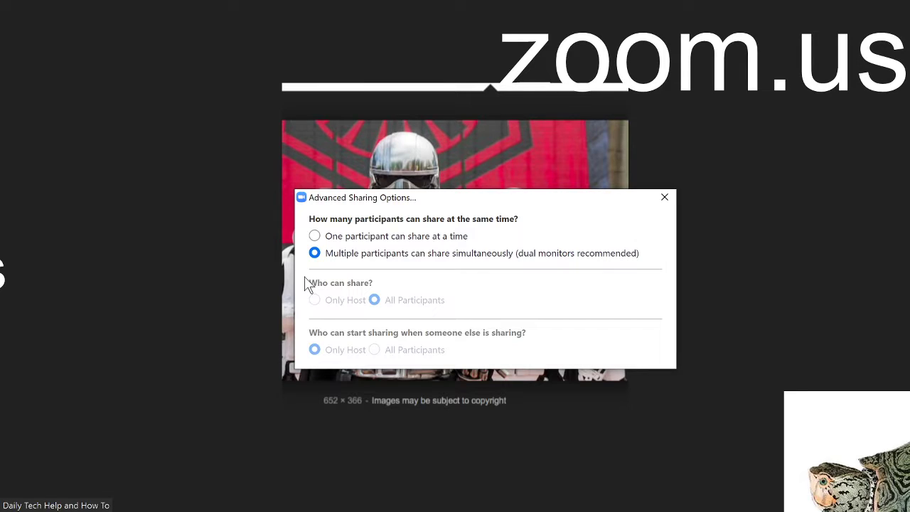
click(665, 197)
Show the participants list and open the window for inviting people to the meeting.
click(393, 489)
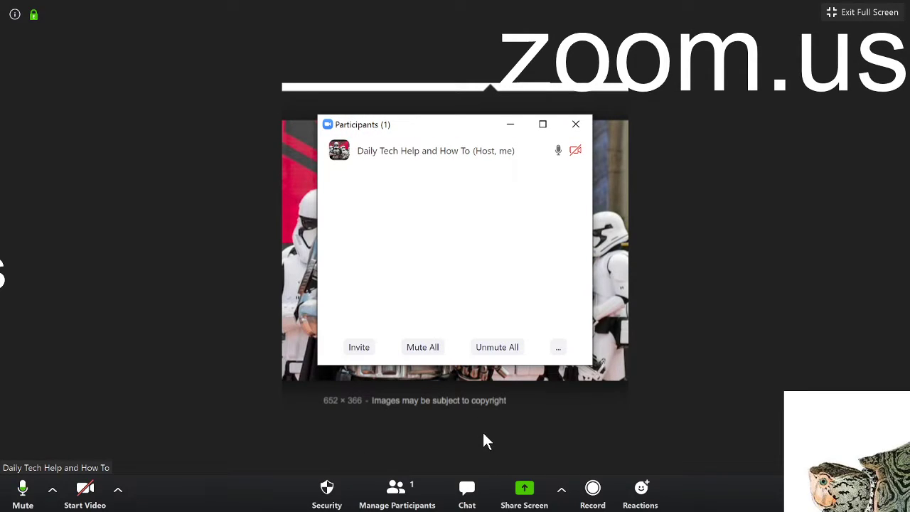
click(559, 123)
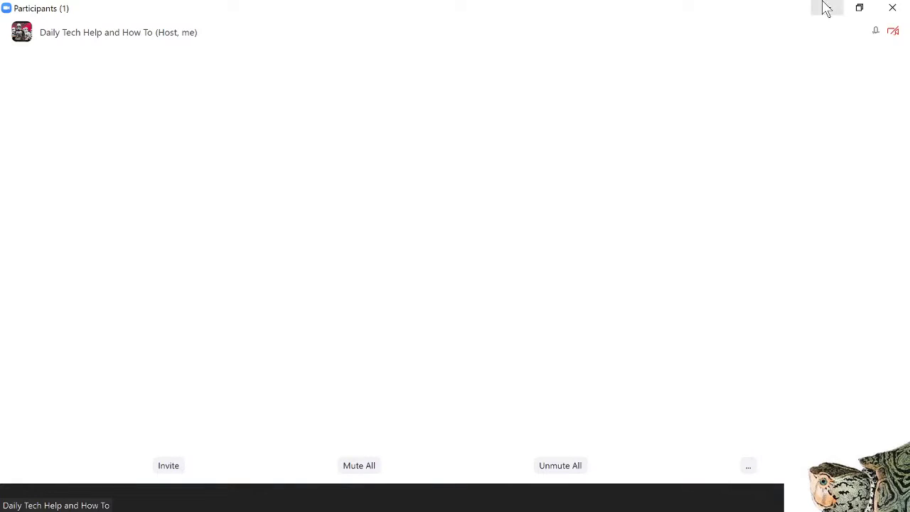
click(855, 8)
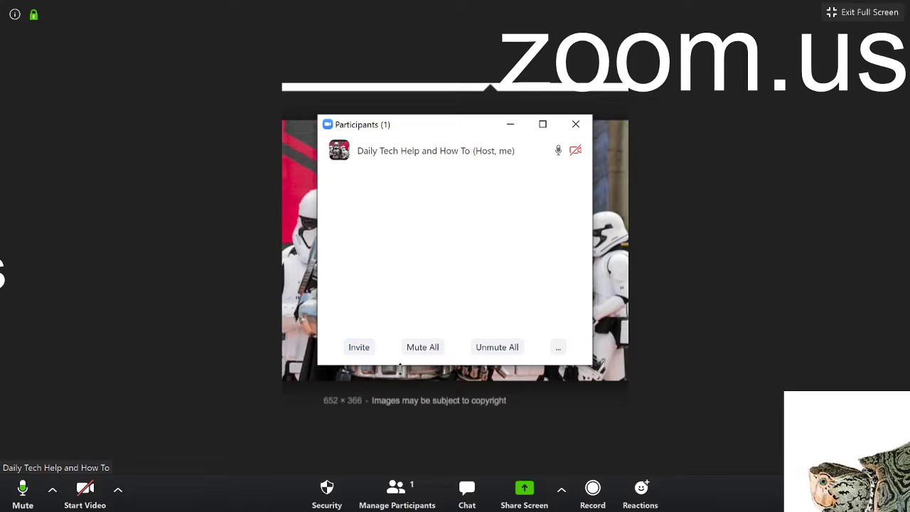
click(360, 352)
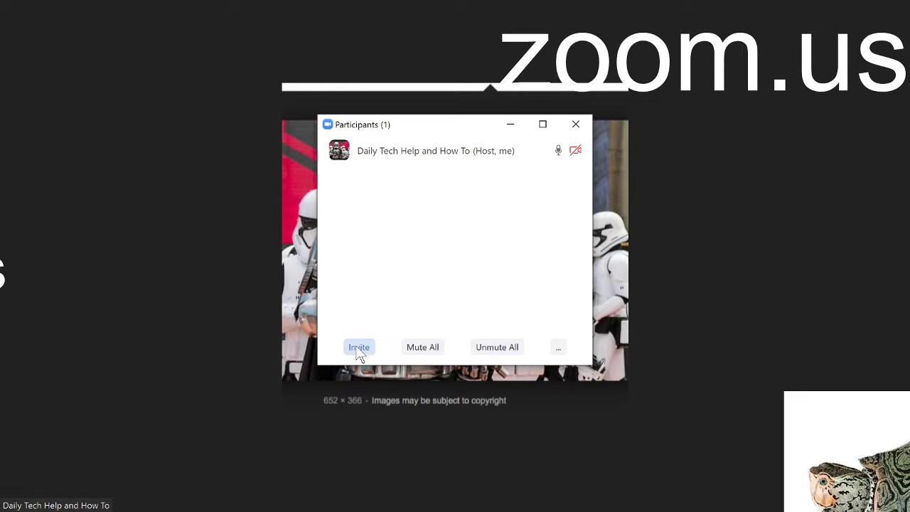
click(360, 349)
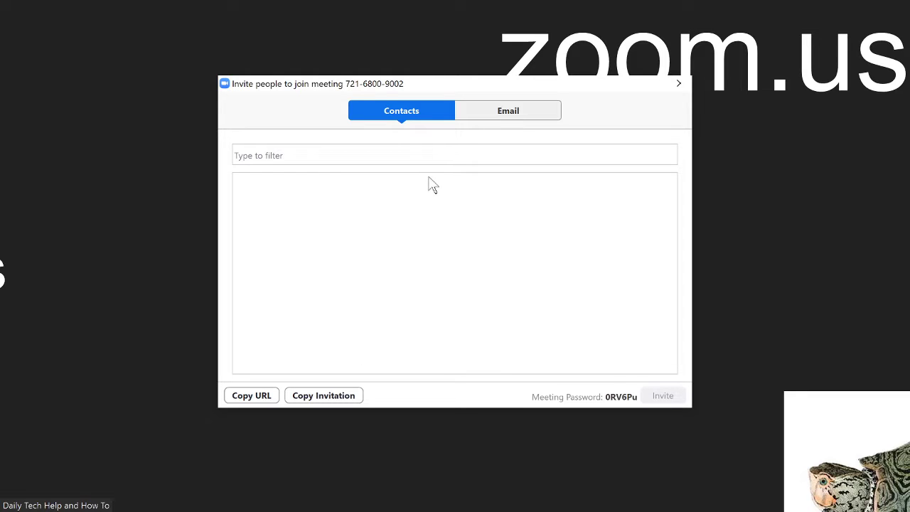
Try filtering the invitation contacts by "typ", "rea" and "iauhdiusahdas", clearing the filter each time.
click(470, 155)
text(typ)
key(BackSpace)
key(BackSpace)
key(BackSpace)
text(rea)
key(BackSpace)
key(BackSpace)
key(BackSpace)
text(iauhdiusahdas)
key(BackSpace)
key(BackSpace)
key(BackSpace)
key(BackSpace)
key(BackSpace)
key(BackSpace)
key(BackSpace)
key(BackSpace)
key(BackSpace)
key(BackSpace)
key(BackSpace)
key(BackSpace)
key(BackSpace)
Review the email invitation services, return to the contacts view and close the invitation window.
click(492, 114)
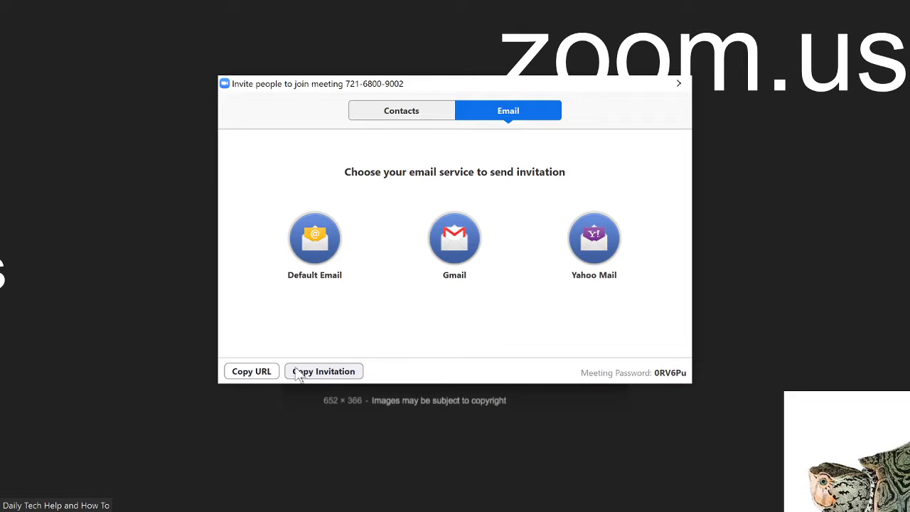
click(437, 114)
drag(430, 83, 330, 117)
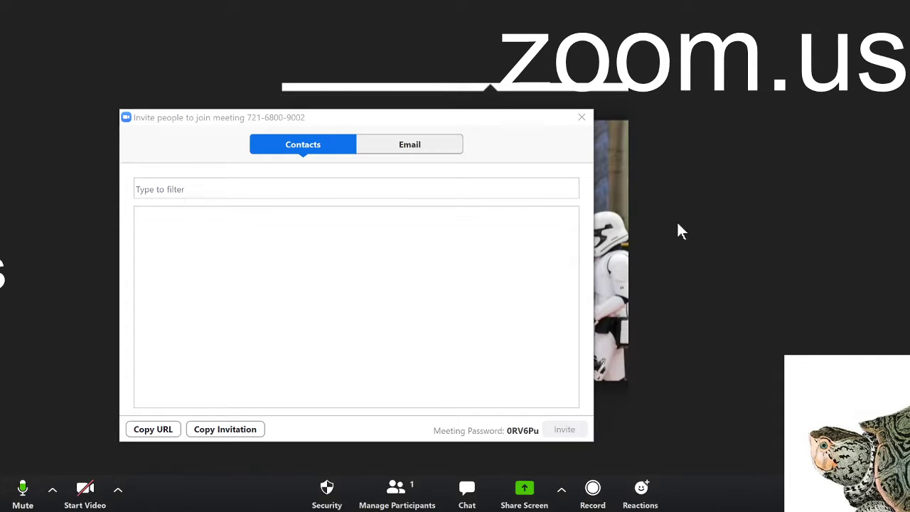
click(582, 118)
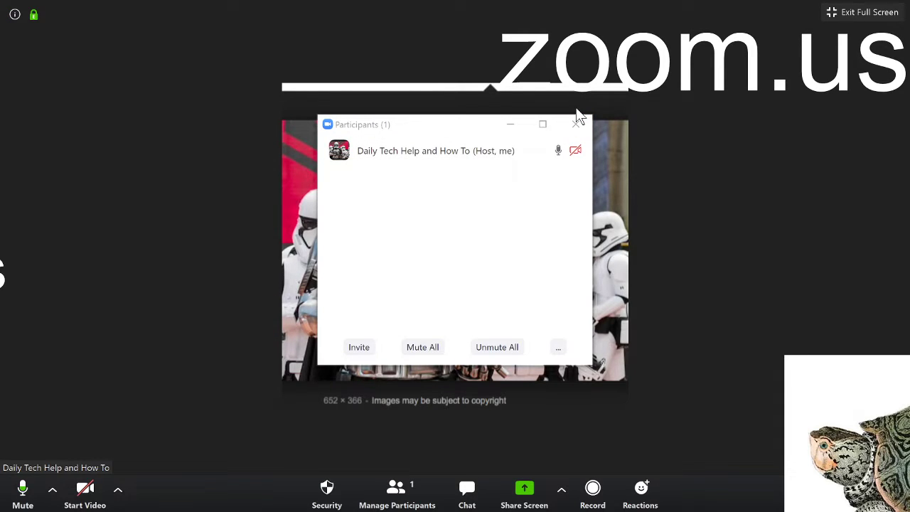
Disable the meeting's waiting room from the additional participant settings.
click(560, 348)
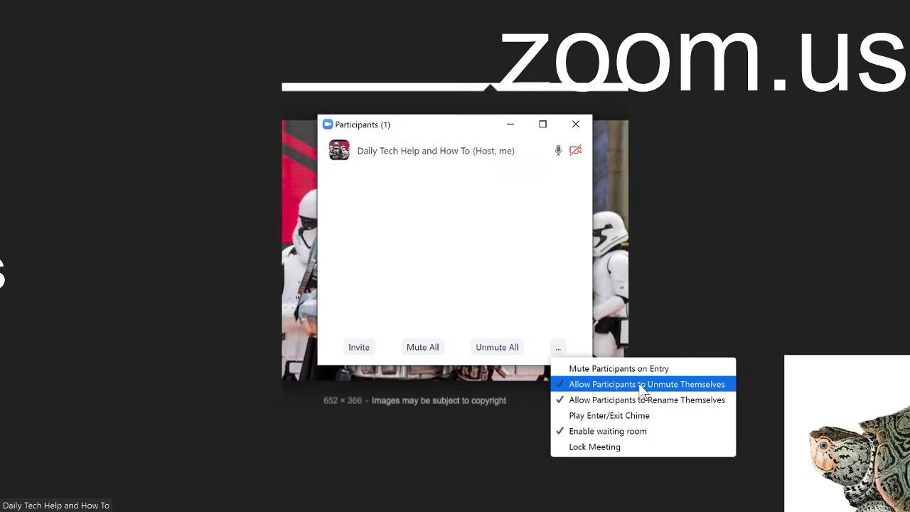
click(667, 439)
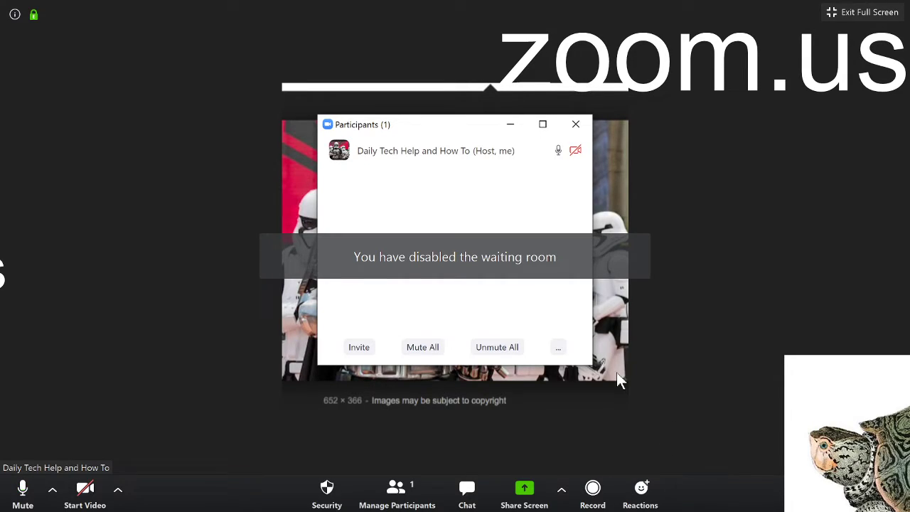
Enable the meeting's waiting room from the additional participant settings and minimize the participants window.
click(558, 347)
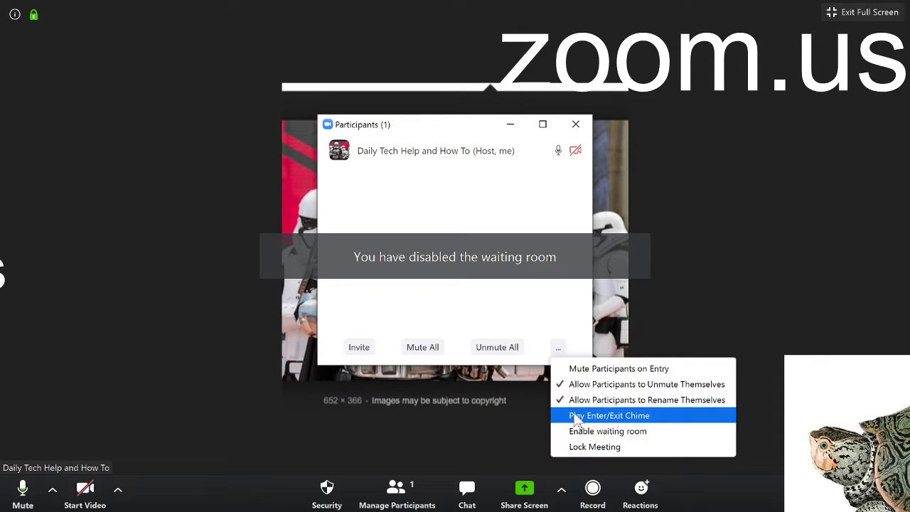
click(583, 431)
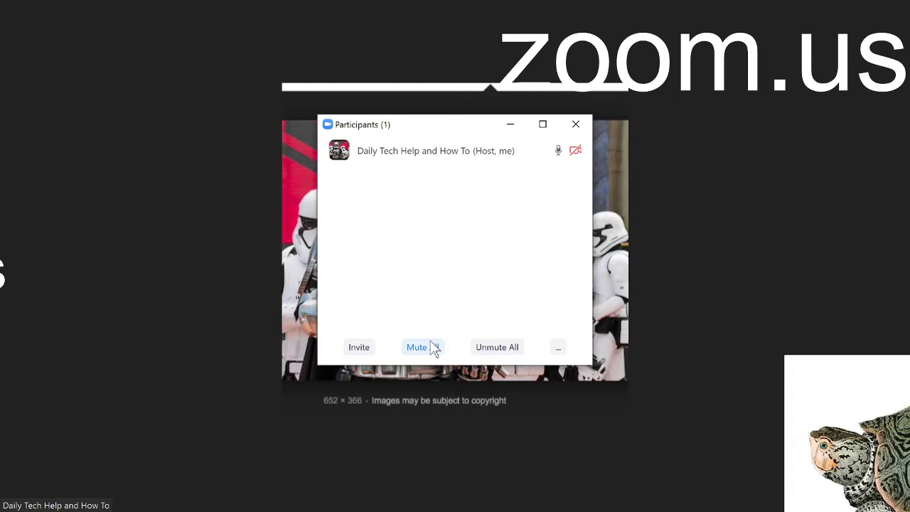
click(510, 124)
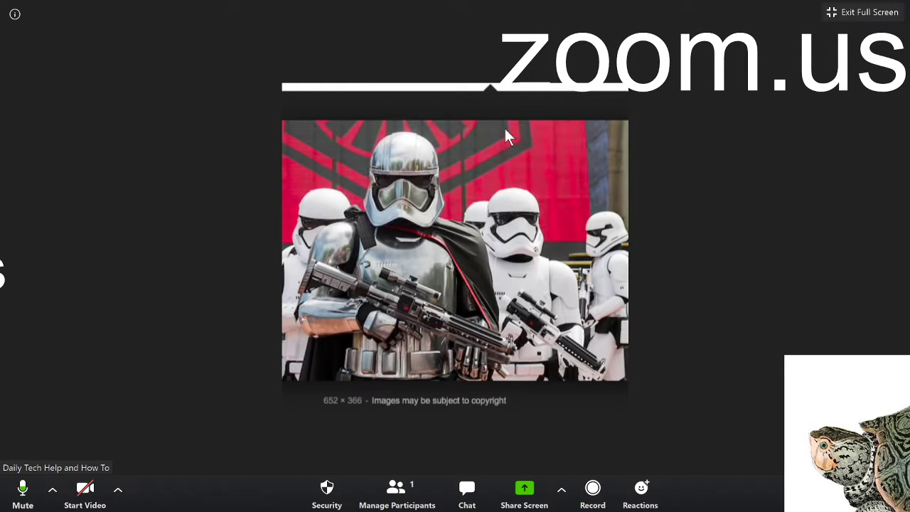
Open the group chat, review its recipient choices and participant chat permissions, and close the chat window.
click(481, 502)
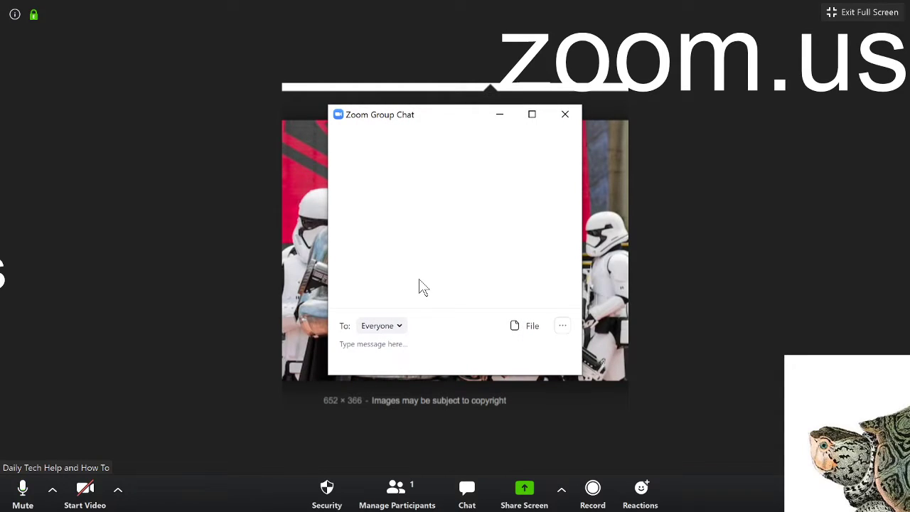
click(396, 325)
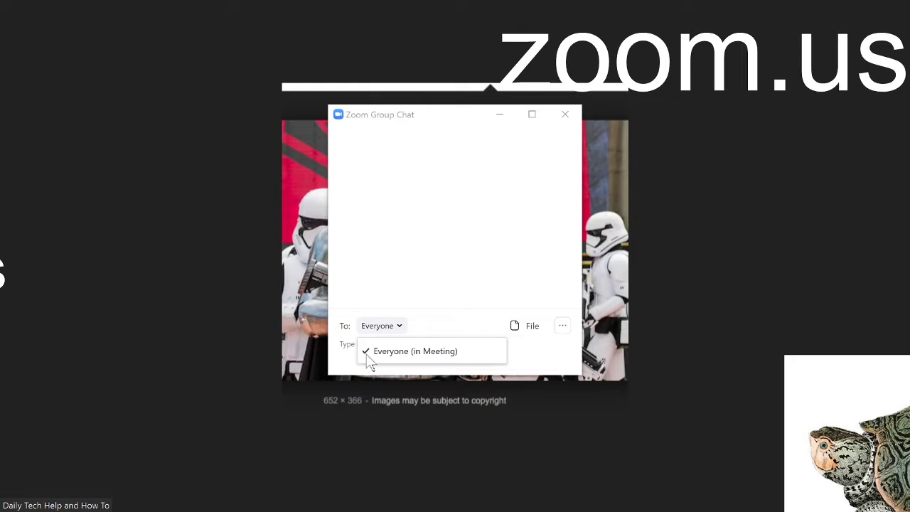
click(562, 326)
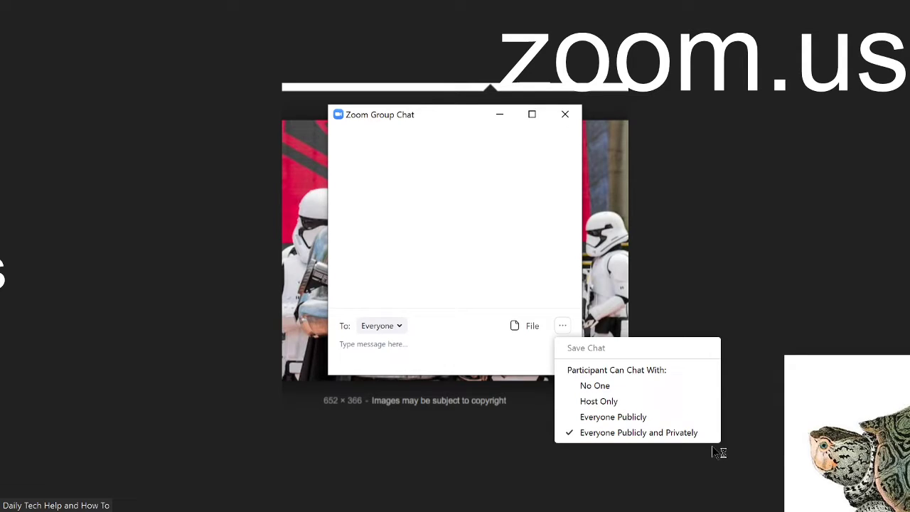
click(678, 405)
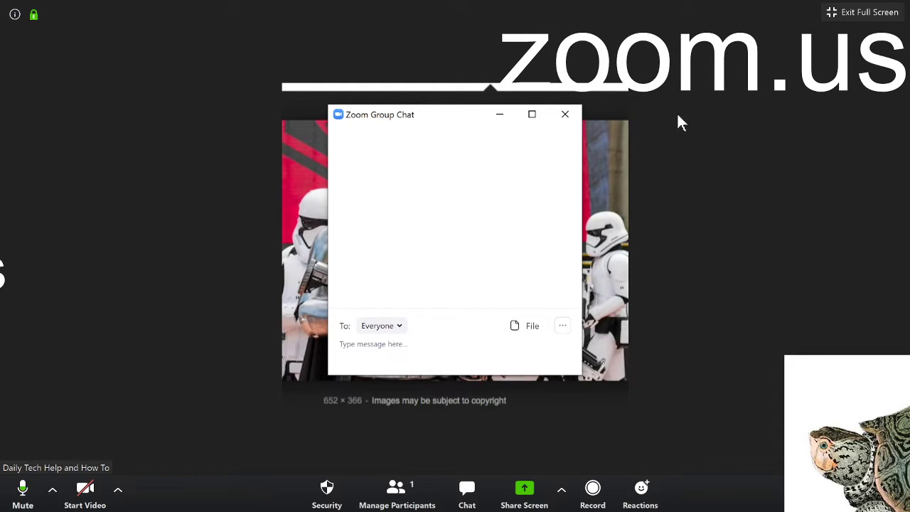
click(578, 112)
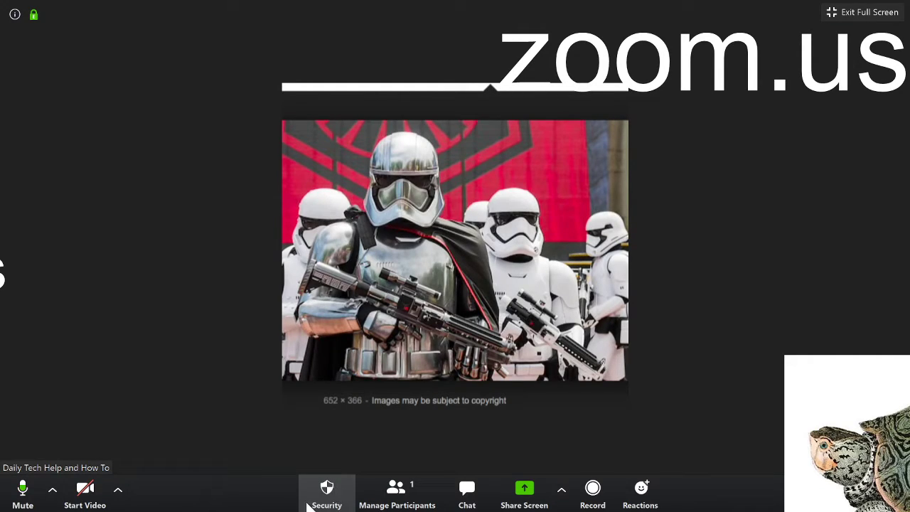
Review the meeting's security options for locking, the waiting room and participant permissions, and dismiss them.
click(308, 502)
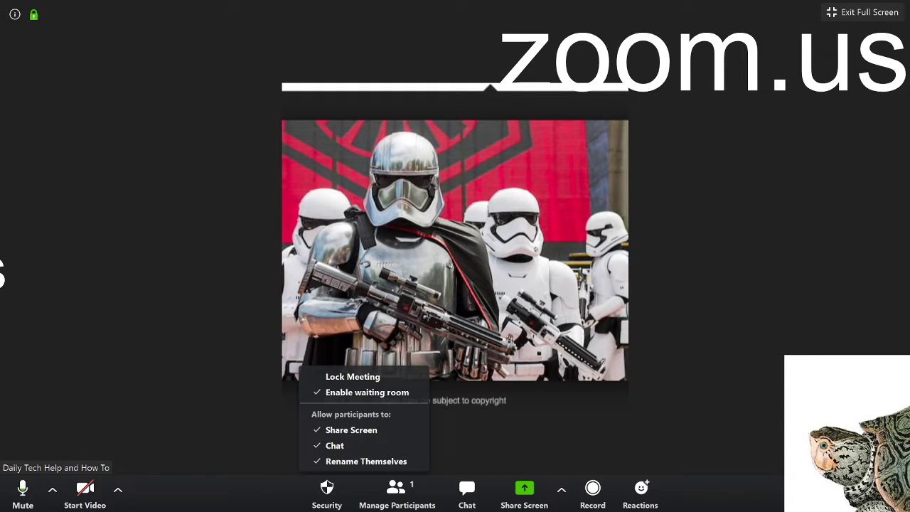
key(Escape)
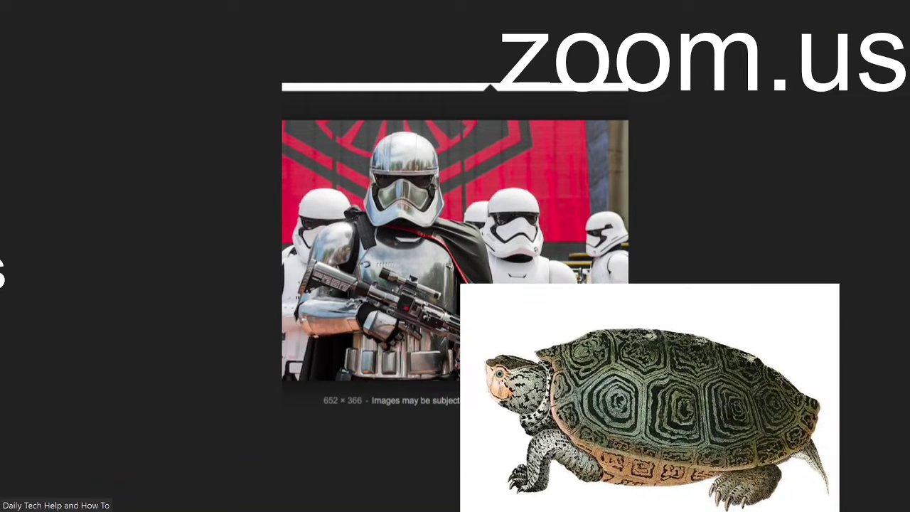
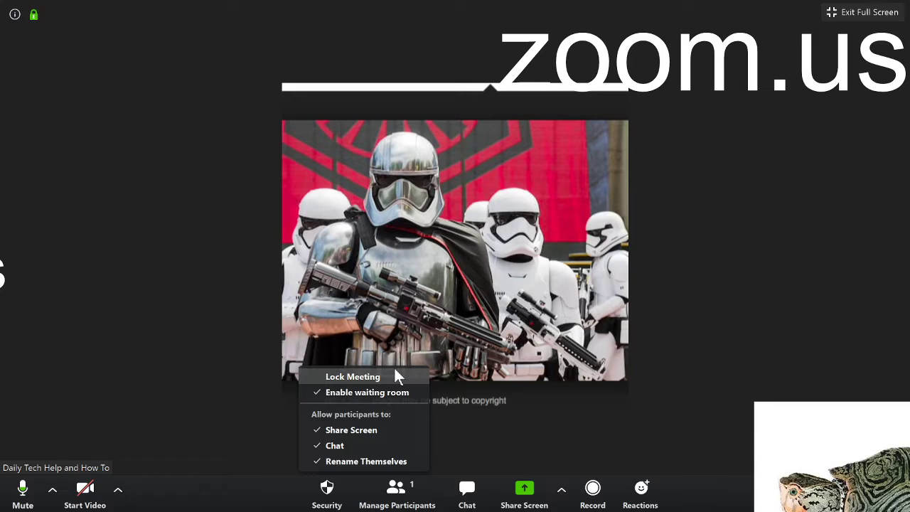
click(790, 322)
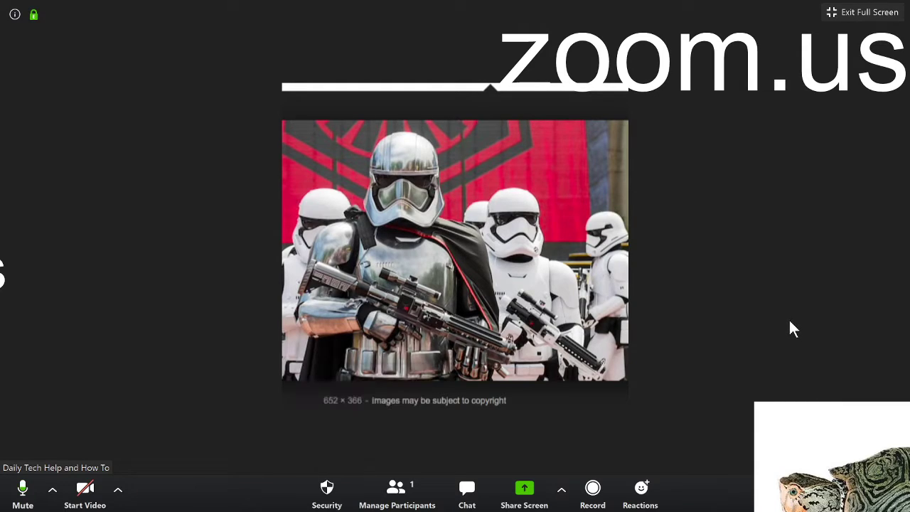
Review the audio, video, rename and profile picture options available for your own participant view, and dismiss them.
right_click(727, 161)
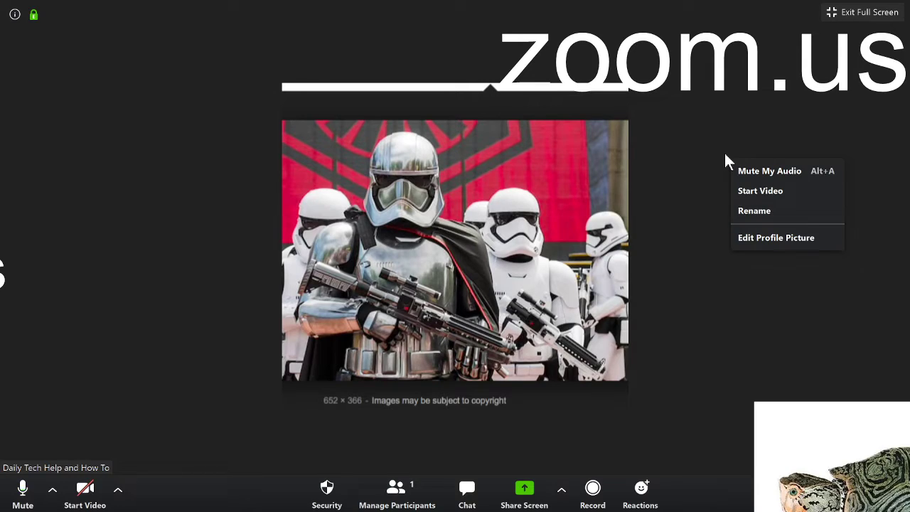
click(689, 140)
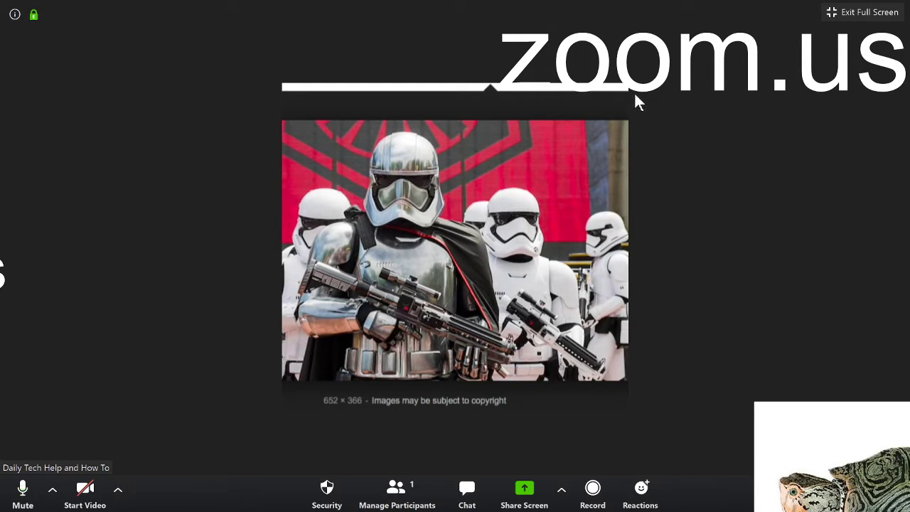
right_click(594, 99)
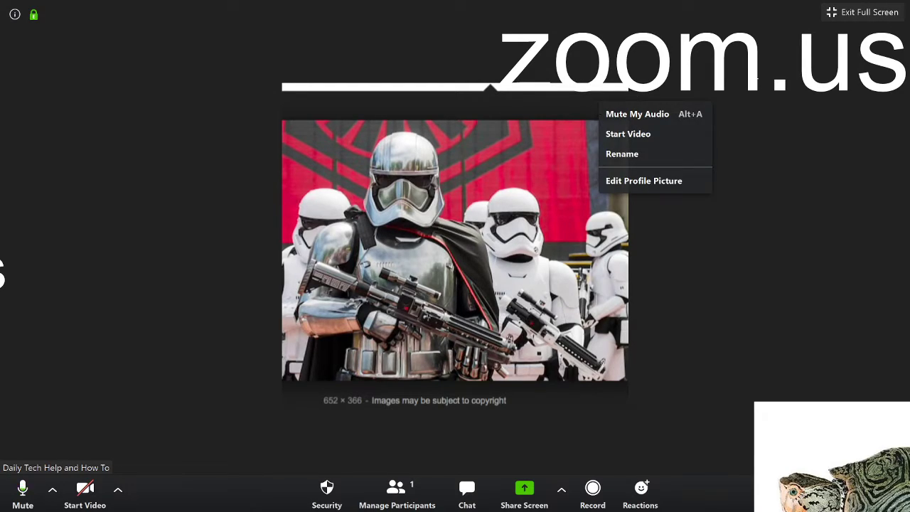
key(Escape)
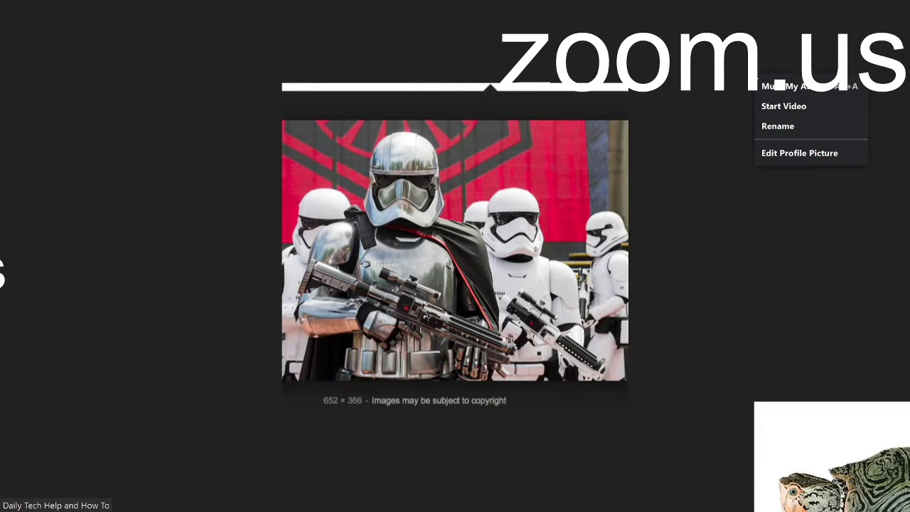
key(Escape)
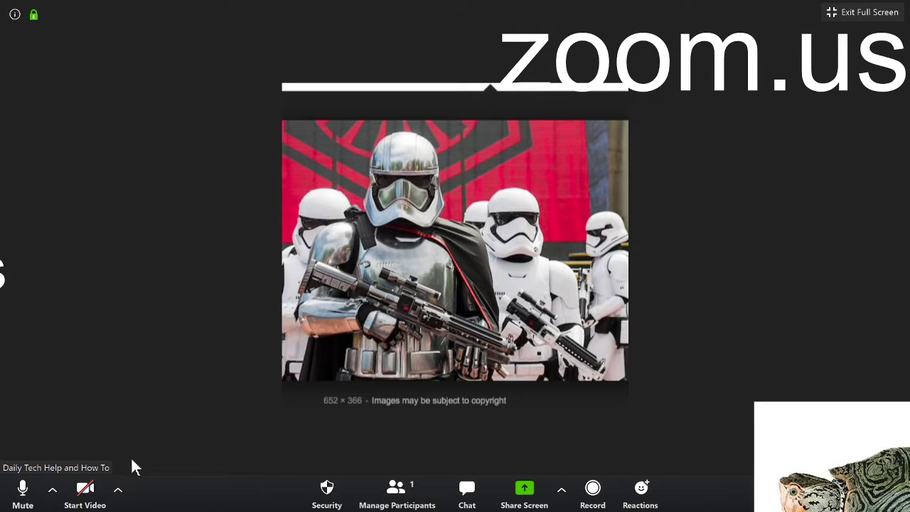
Show the meeting information with its ID, host, password and invitation URL, and dismiss it.
click(15, 13)
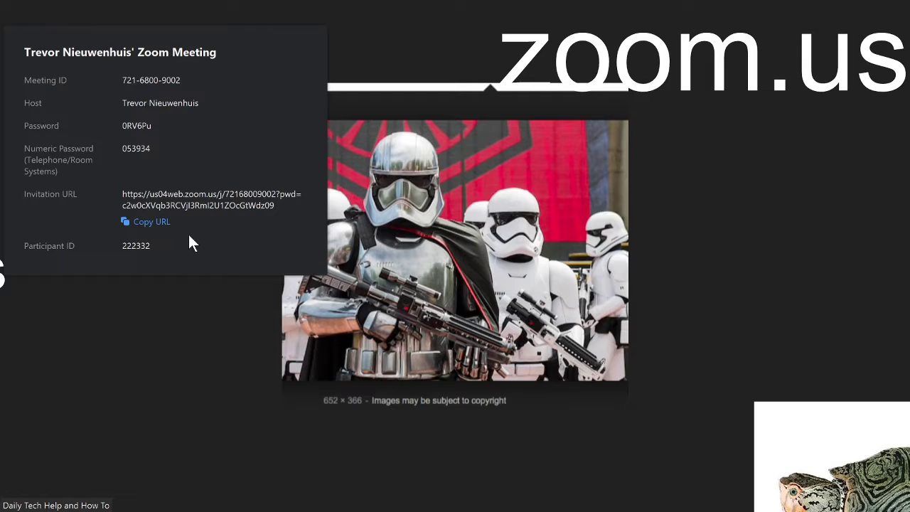
mouse_move(404, 243)
mouse_move(189, 268)
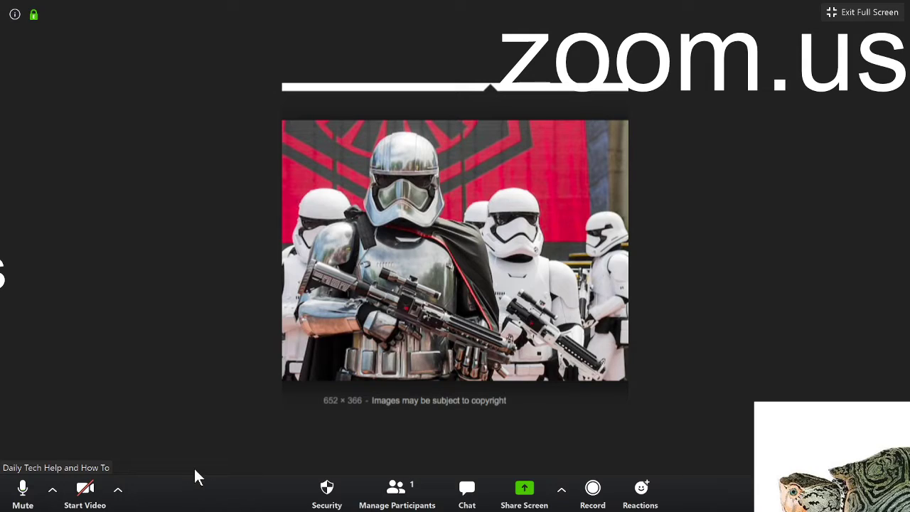
Open the video settings, glance at the audio settings, and examine the camera, My Video and Meetings options.
click(118, 489)
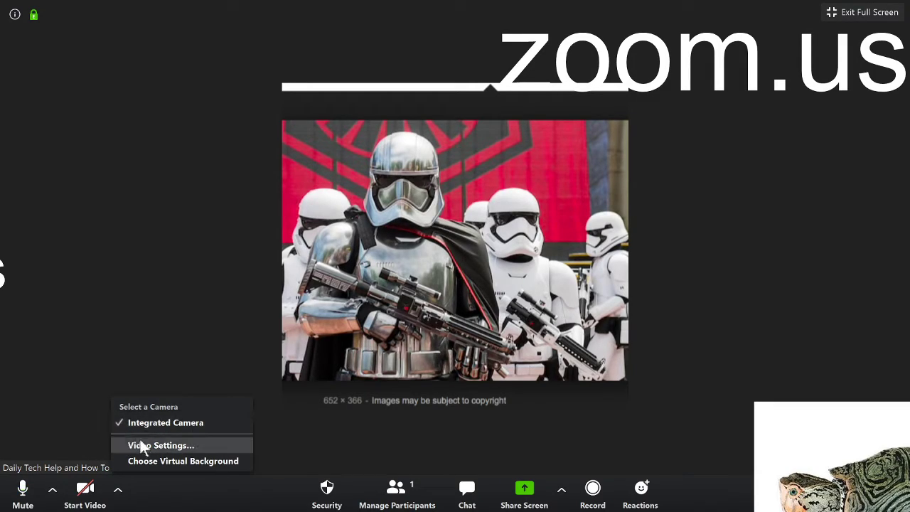
click(141, 446)
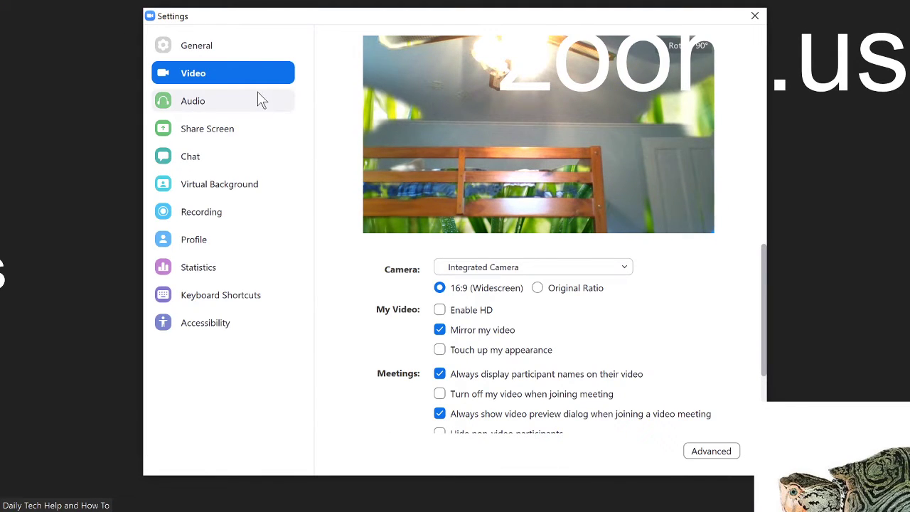
click(194, 103)
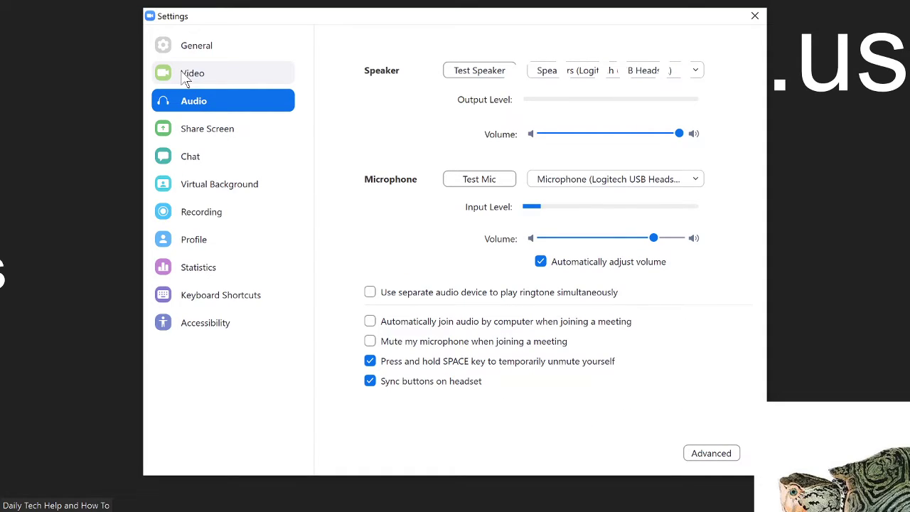
click(186, 77)
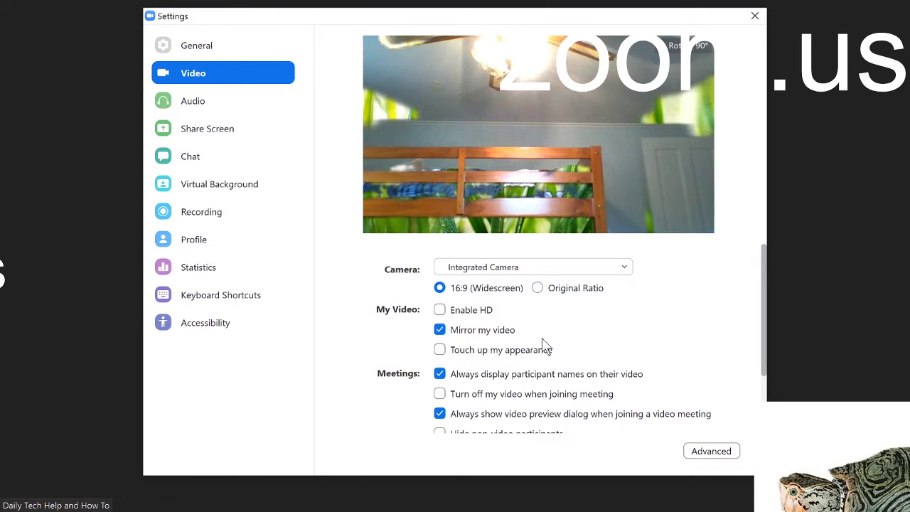
scroll(544, 342, down, 1)
scroll(541, 340, down, 1)
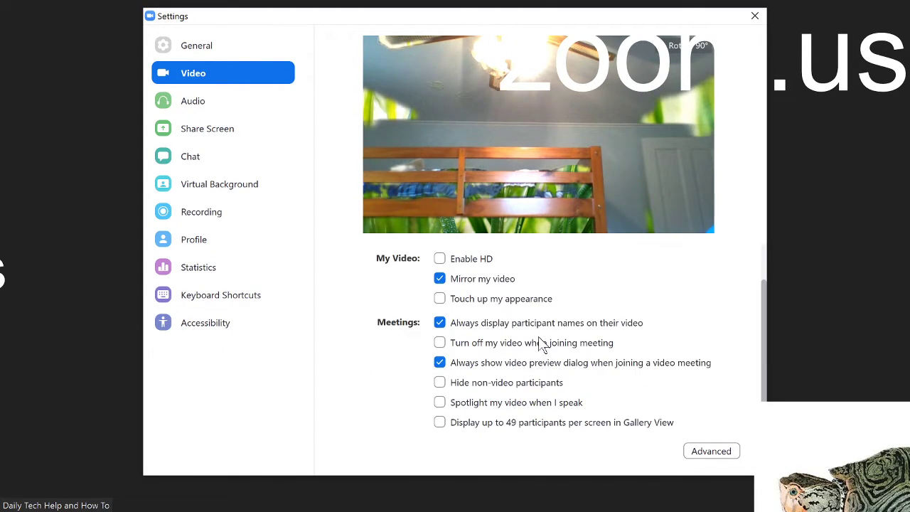
scroll(542, 343, down, 1)
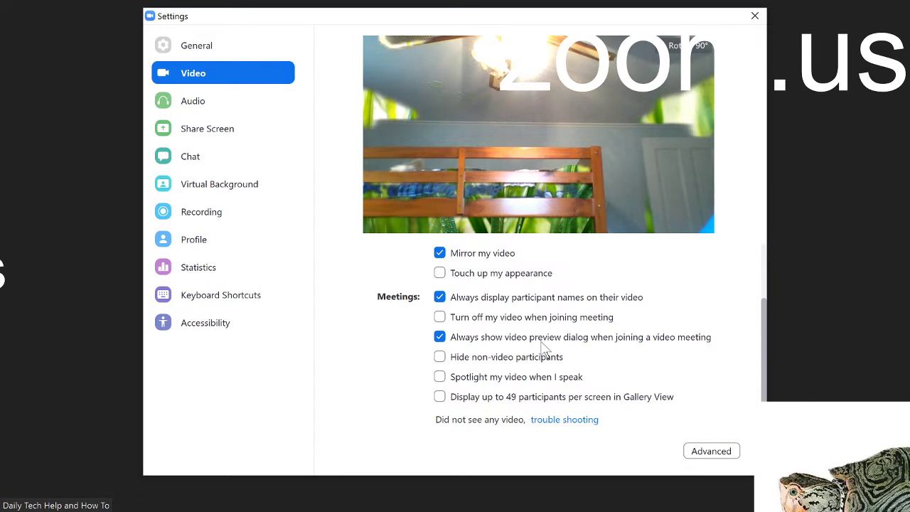
scroll(543, 346, down, 1)
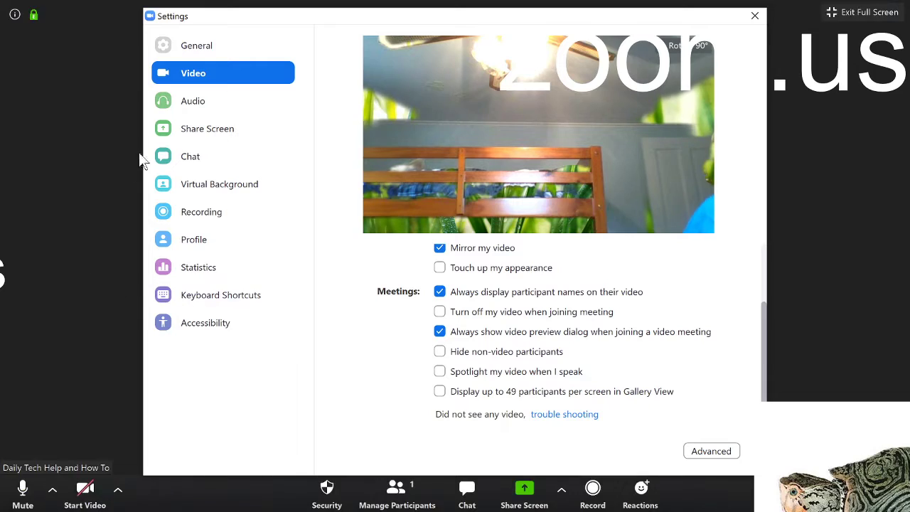
Review the audio settings, try the microphone test, and show the screen-sharing settings.
click(205, 108)
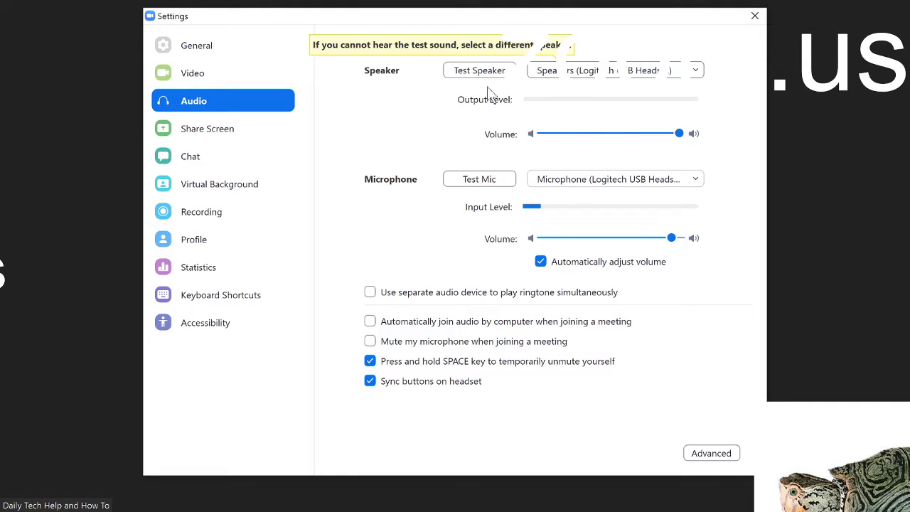
click(454, 186)
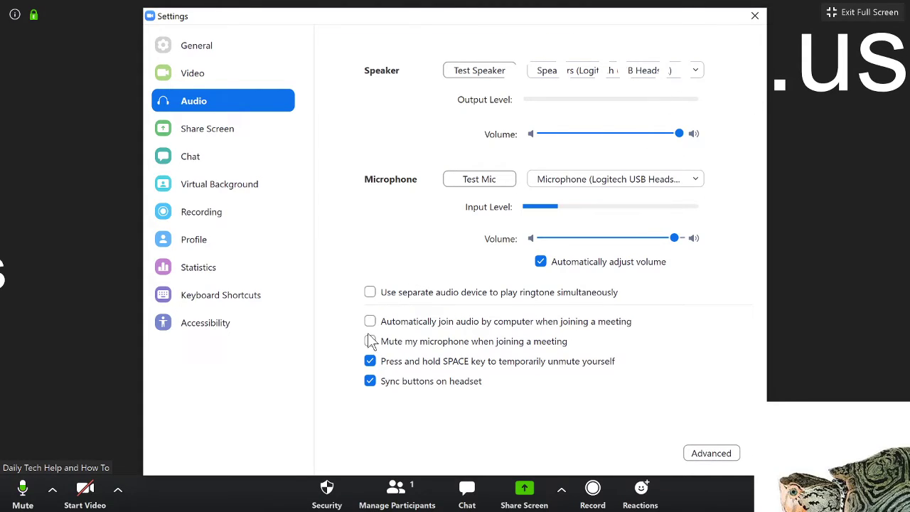
click(245, 133)
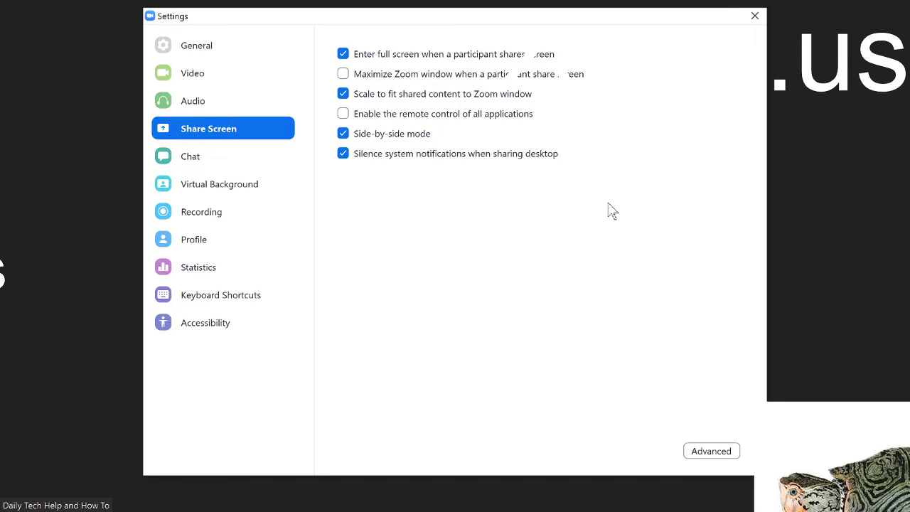
Examine the chat settings and the inactivity times for the Away status, keeping 15 minutes selected.
click(204, 163)
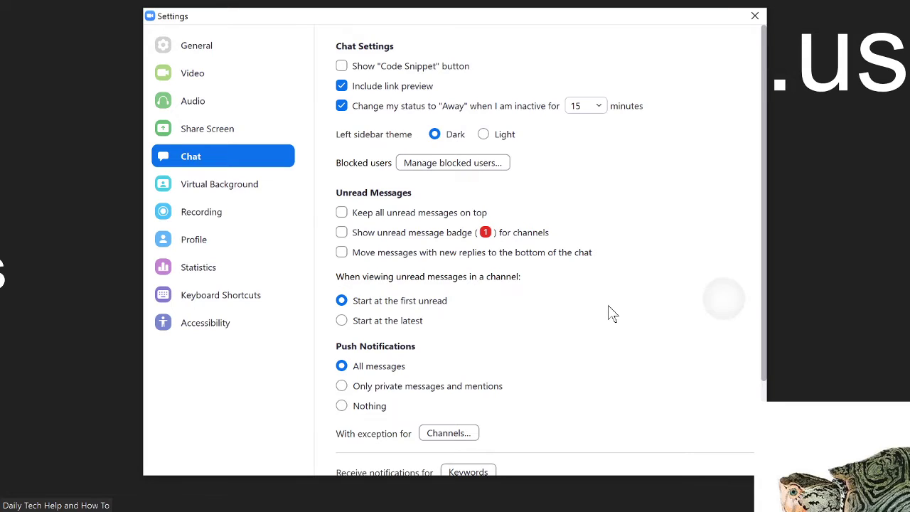
scroll(766, 290, down, 3)
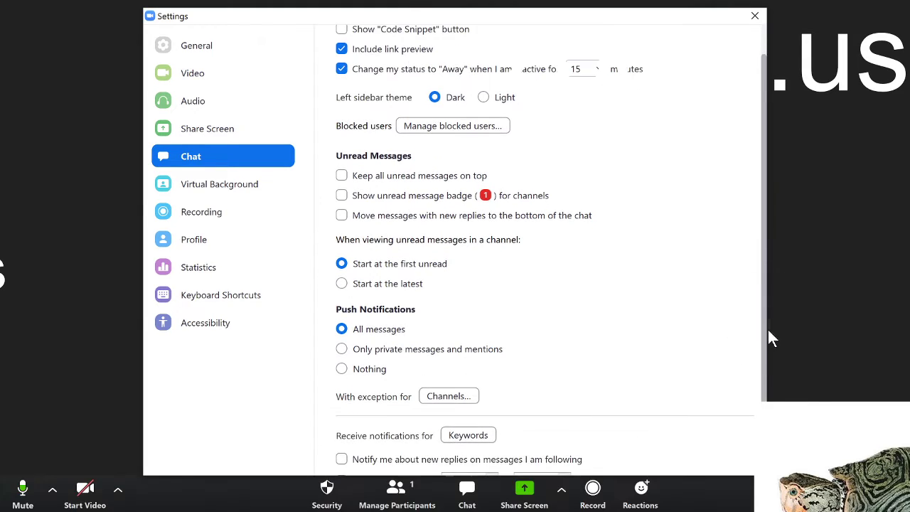
scroll(758, 320, up, 3)
drag(763, 278, 763, 267)
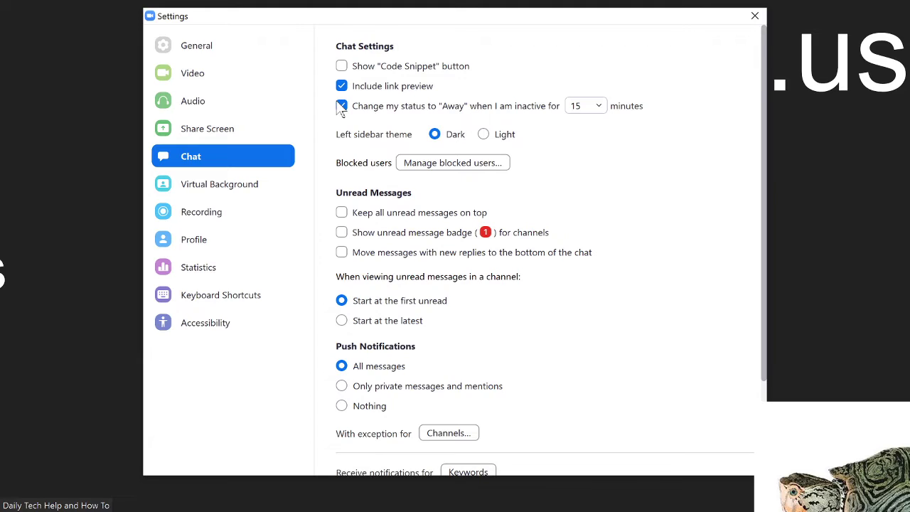
click(601, 106)
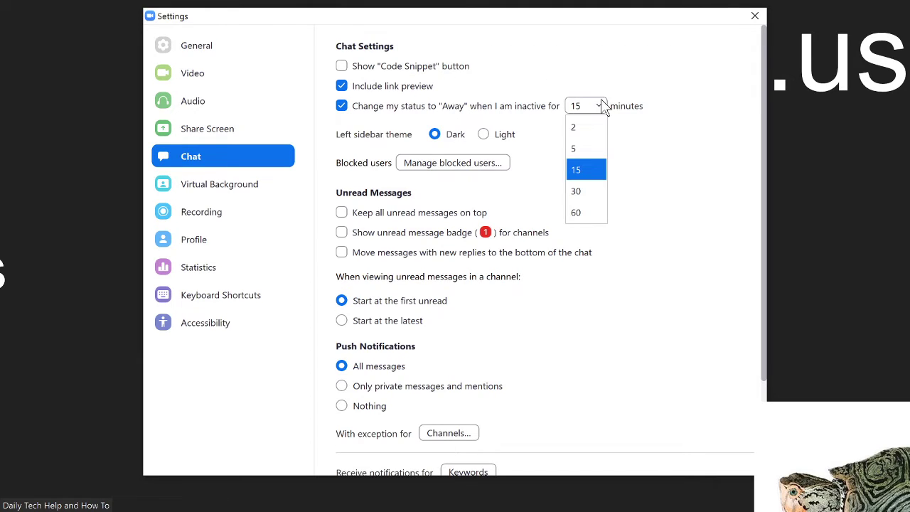
click(587, 169)
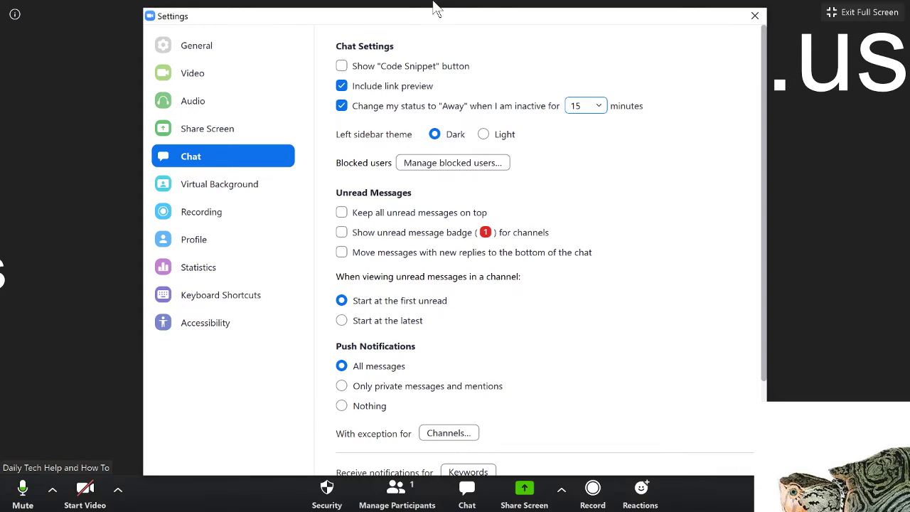
scroll(512, 153, down, 1)
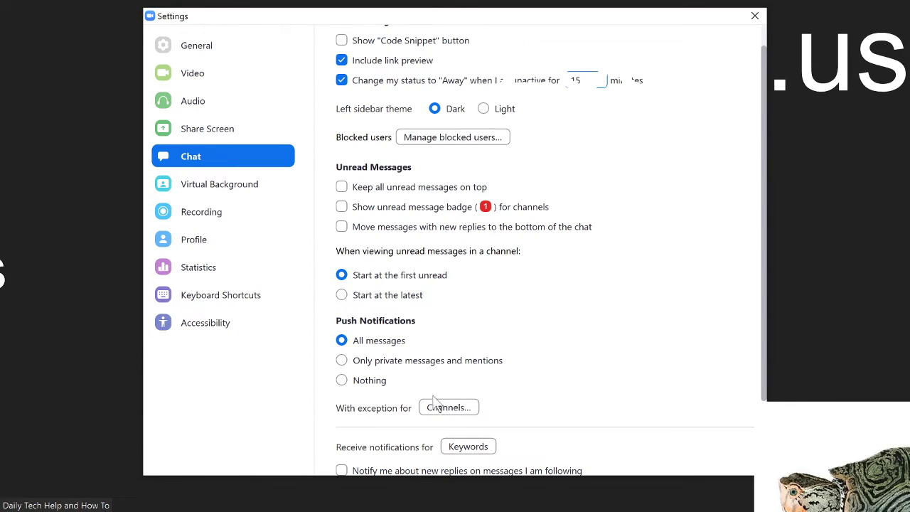
Examine the remaining chat settings for unread messages, push notifications, do-not-disturb hours and message sounds.
scroll(443, 401, down, 1)
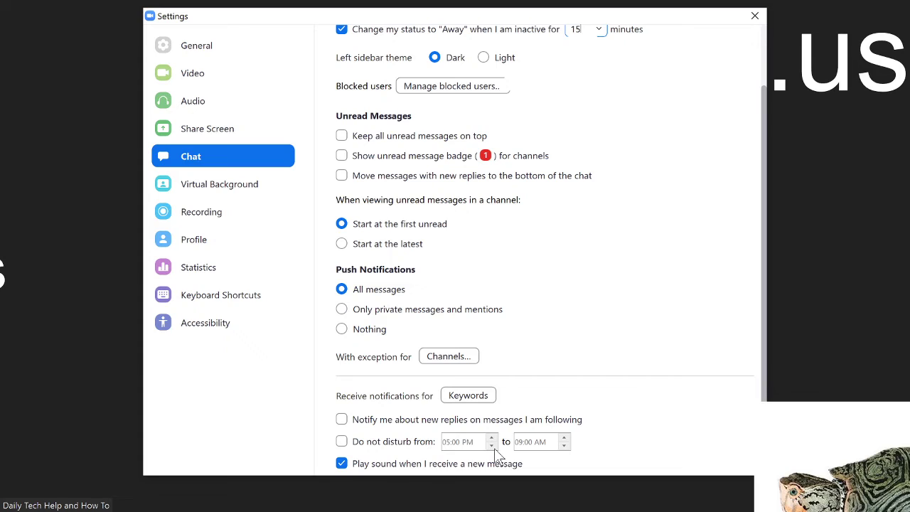
scroll(498, 451, up, 1)
scroll(498, 451, down, 2)
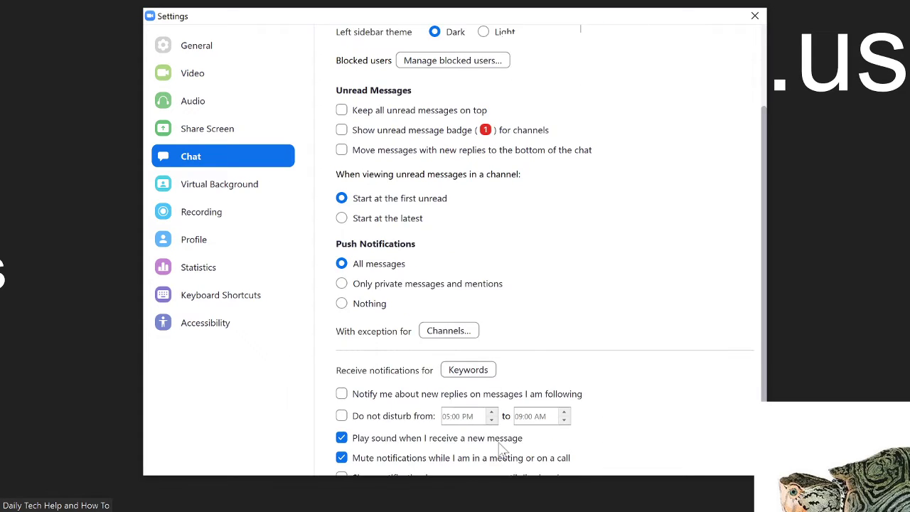
scroll(519, 427, up, 3)
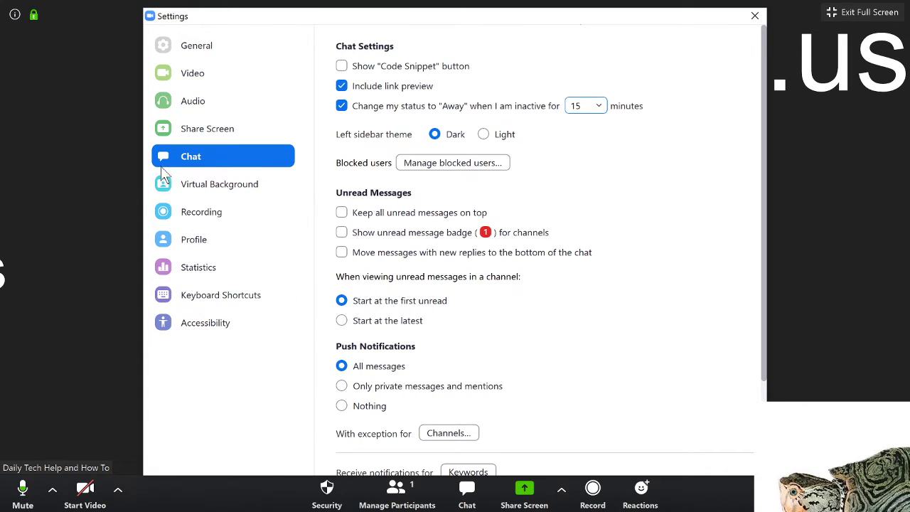
Try the San Francisco, grass, Earth, Darth_Vader, nebula and document screenshot virtual backgrounds, finishing with the blue map image.
click(234, 184)
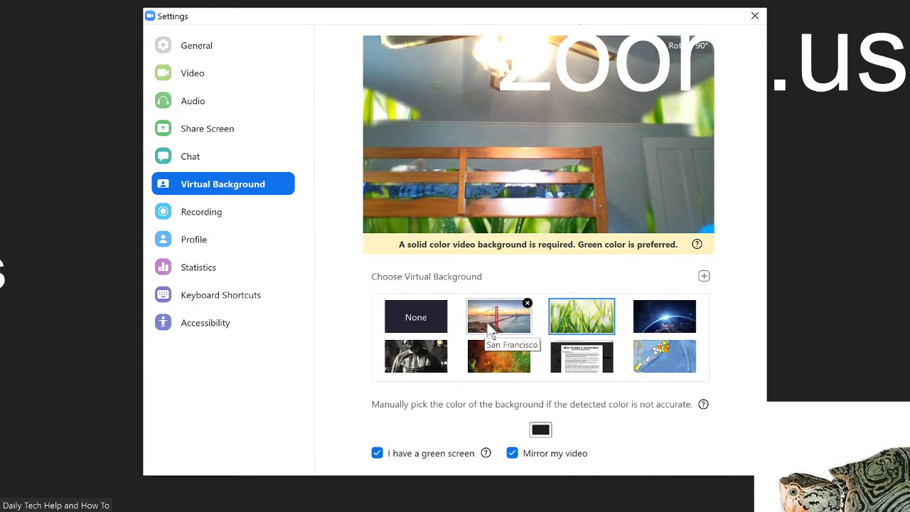
click(498, 330)
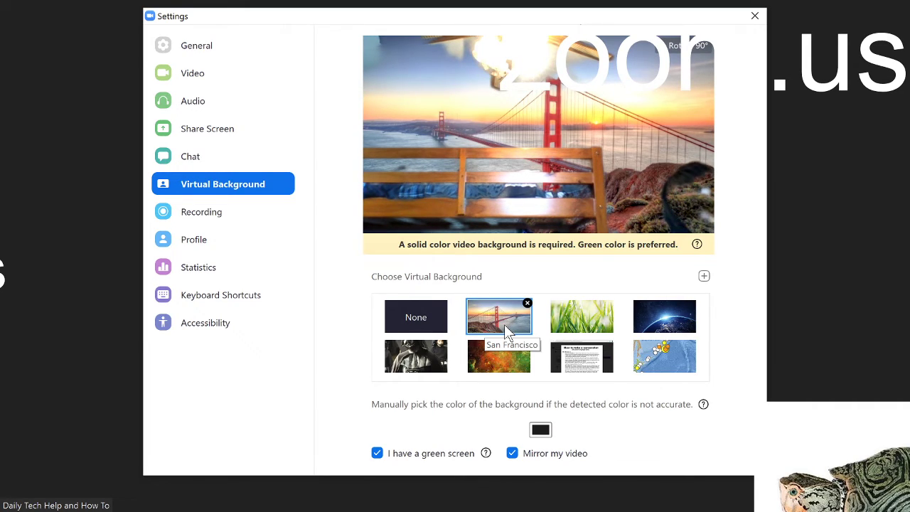
click(599, 307)
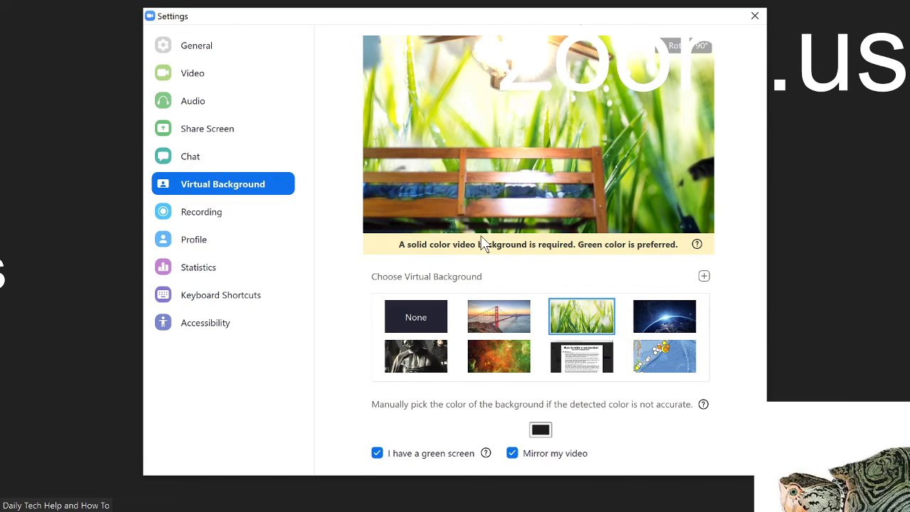
click(657, 317)
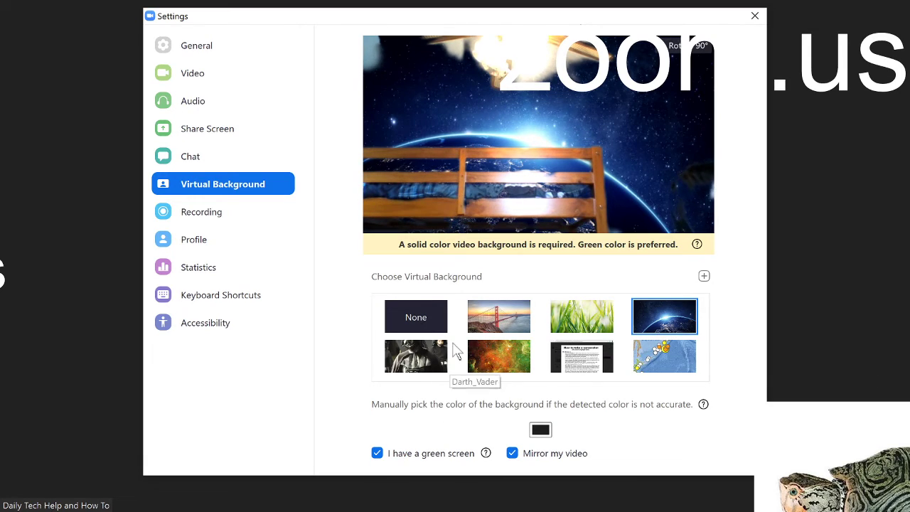
click(425, 352)
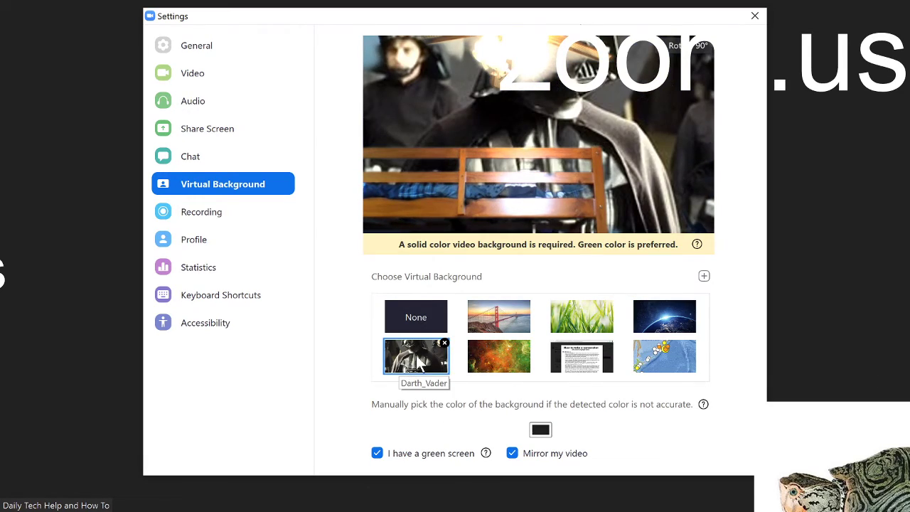
click(497, 354)
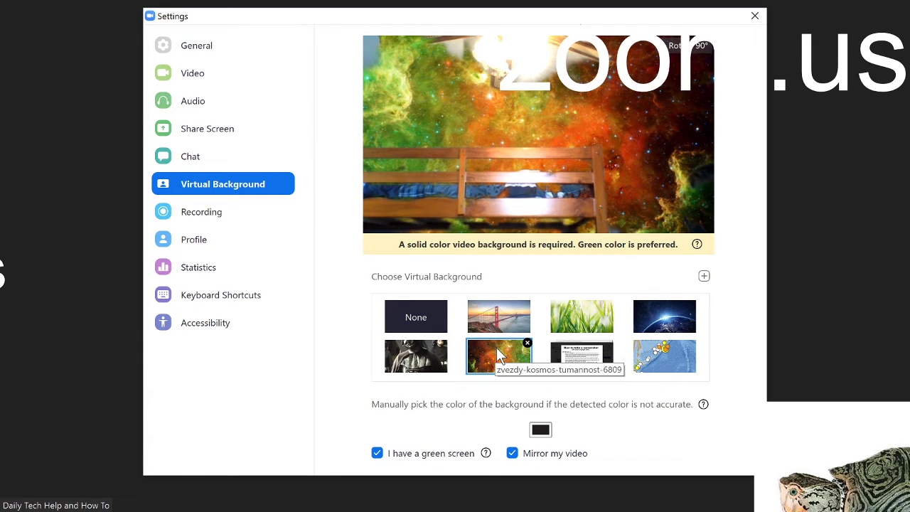
click(583, 350)
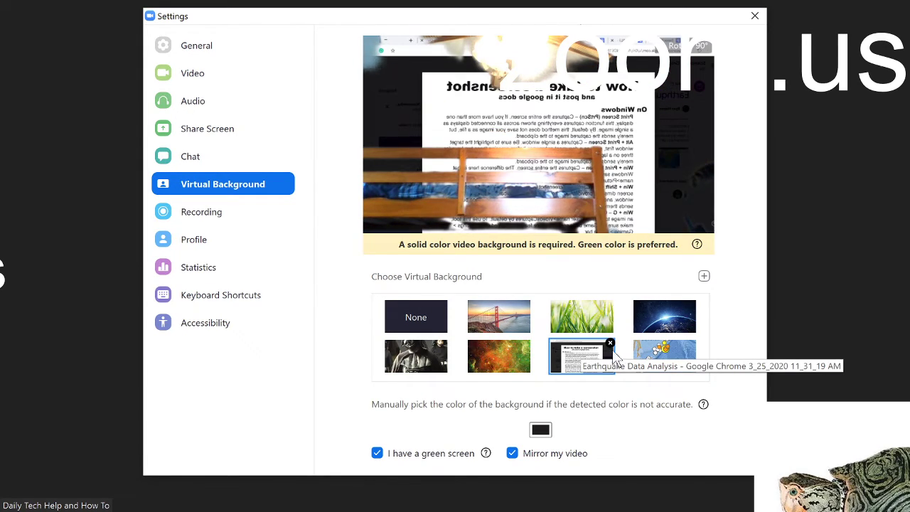
click(645, 355)
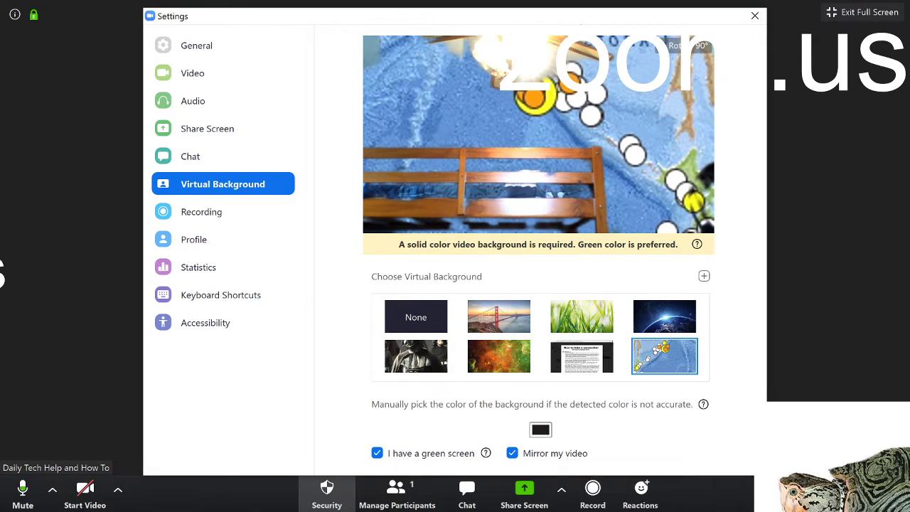
Show the local recording settings and close the settings window.
click(198, 217)
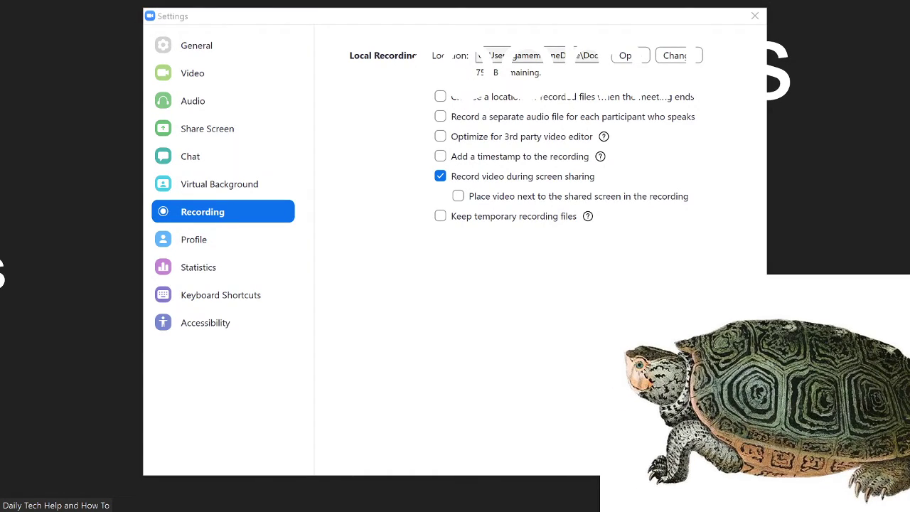
click(755, 15)
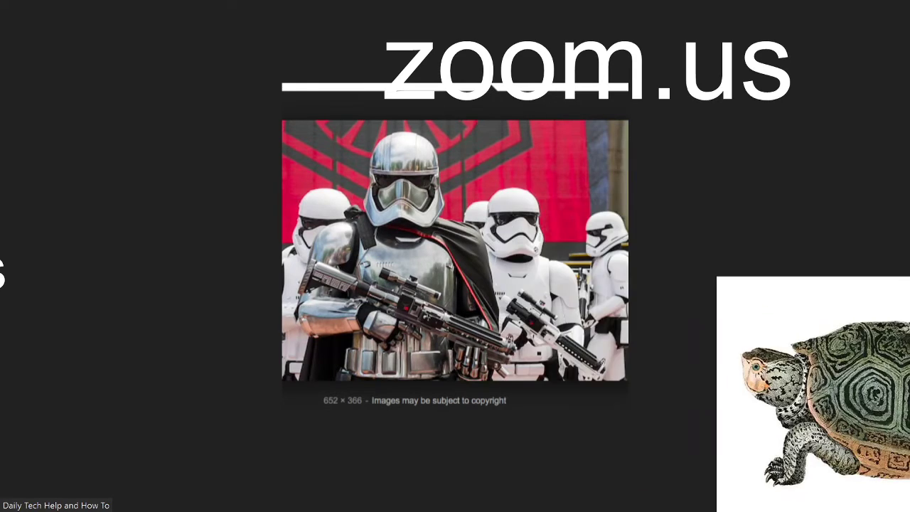
Show the microphone, speaker and camera choices, and reopen the settings at the recording options.
mouse_move(466, 472)
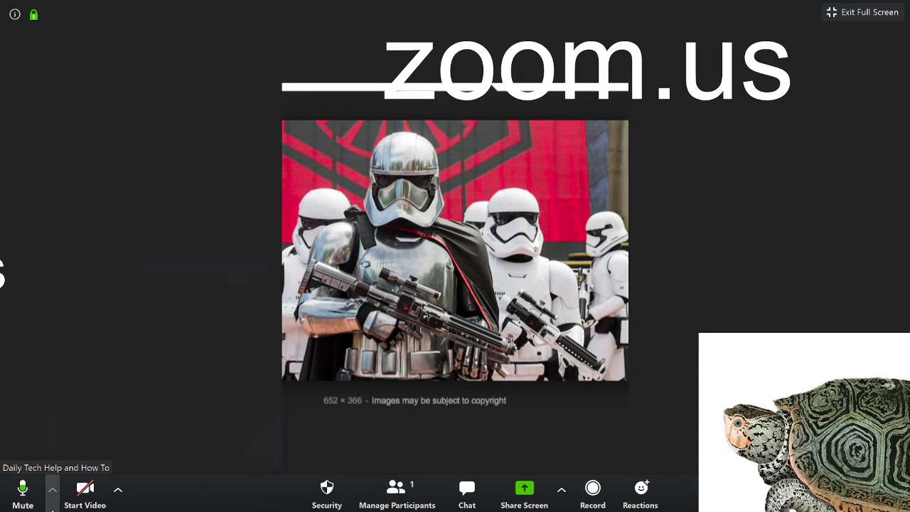
click(52, 494)
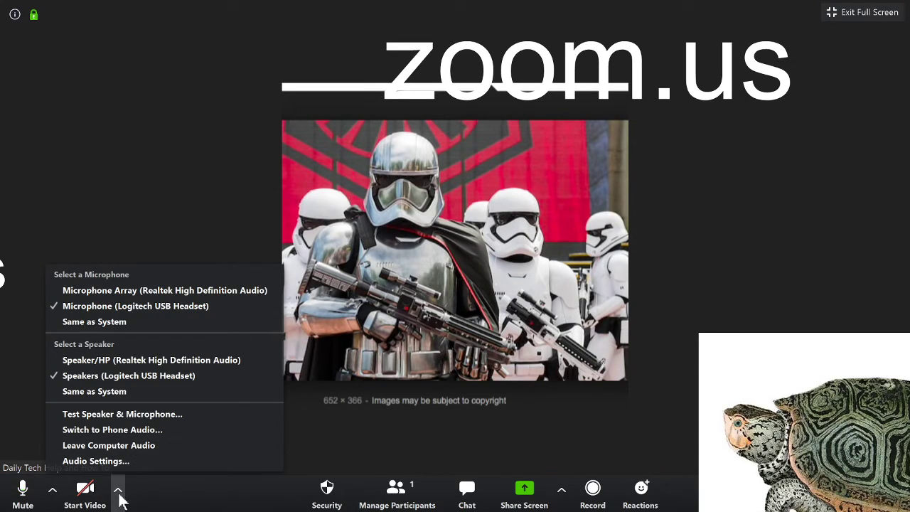
click(118, 491)
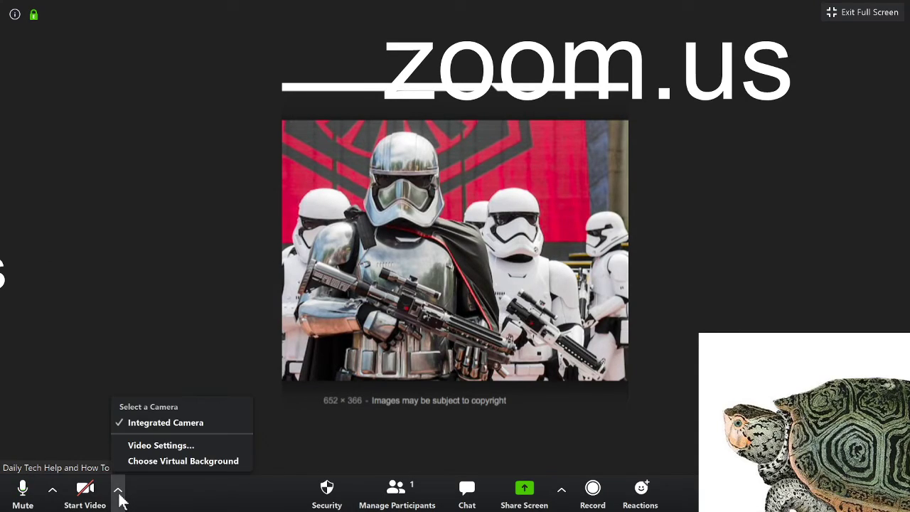
click(175, 439)
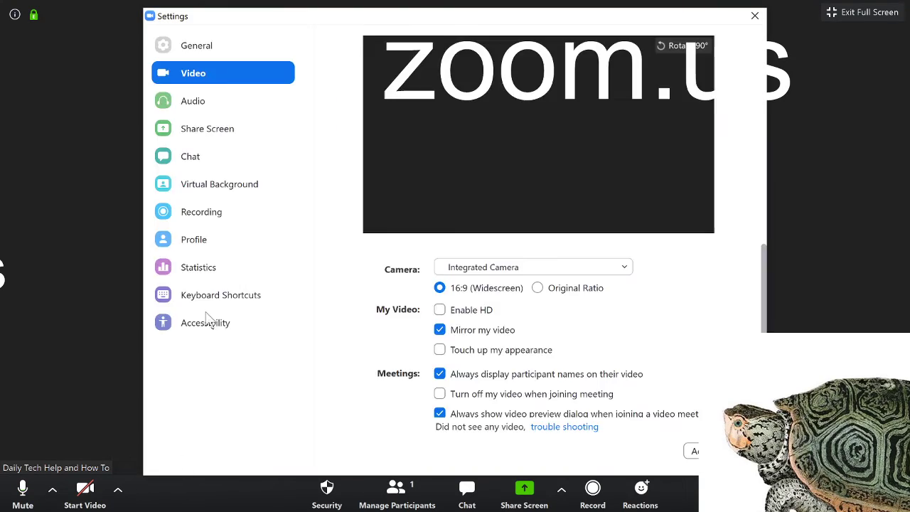
click(207, 321)
click(245, 213)
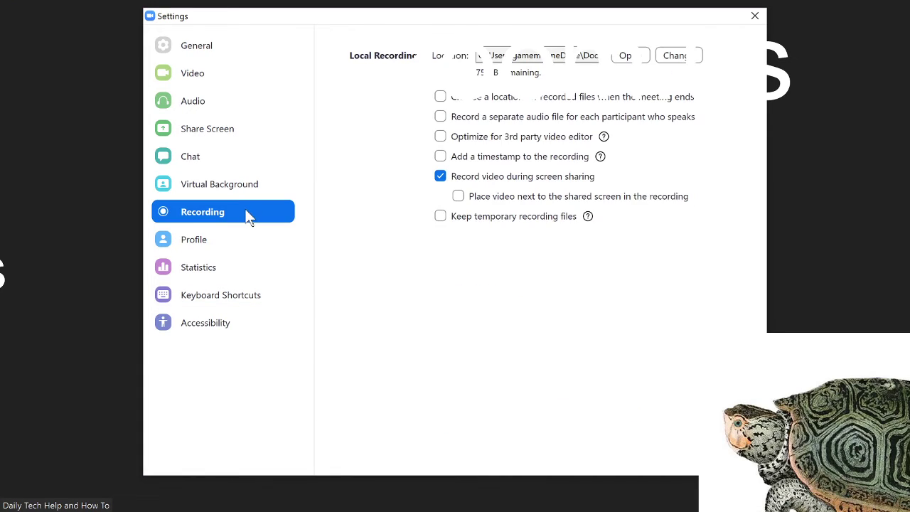
Review the profile and statistics settings, open the profile's advanced features page in the browser, and minimize the browser.
click(209, 245)
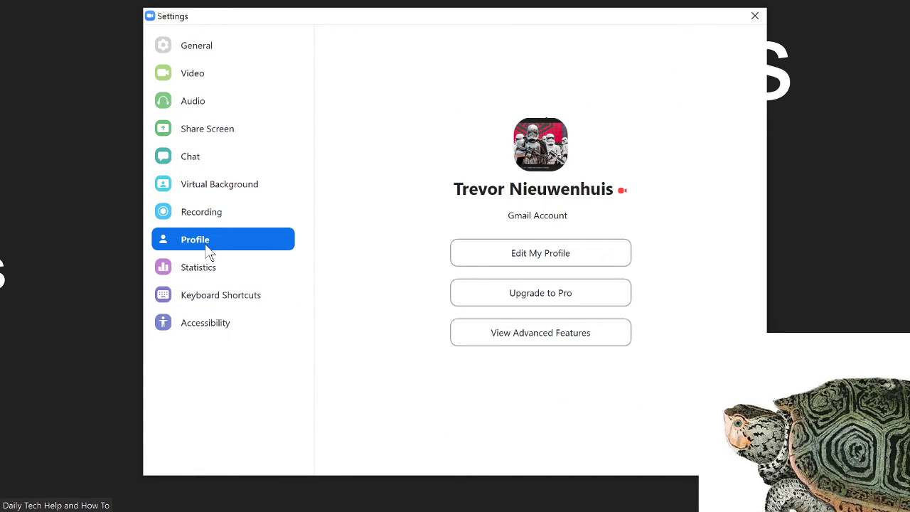
click(179, 262)
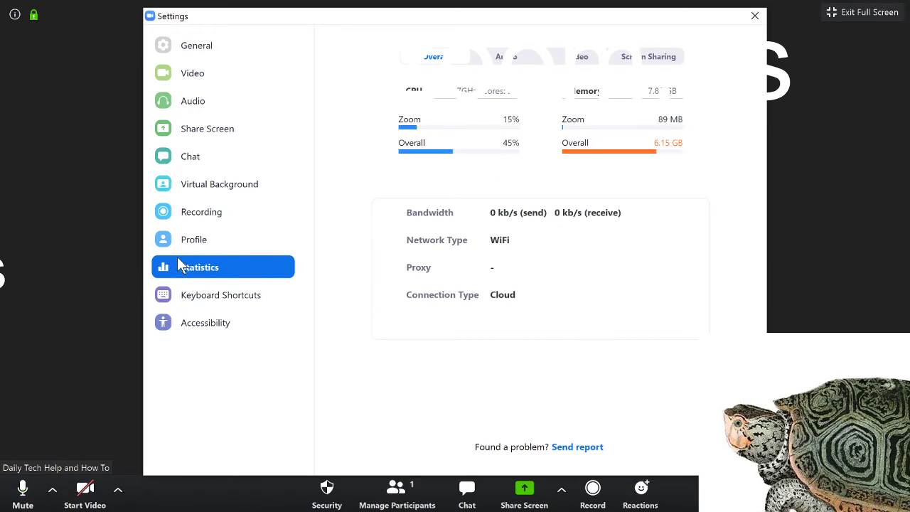
click(210, 241)
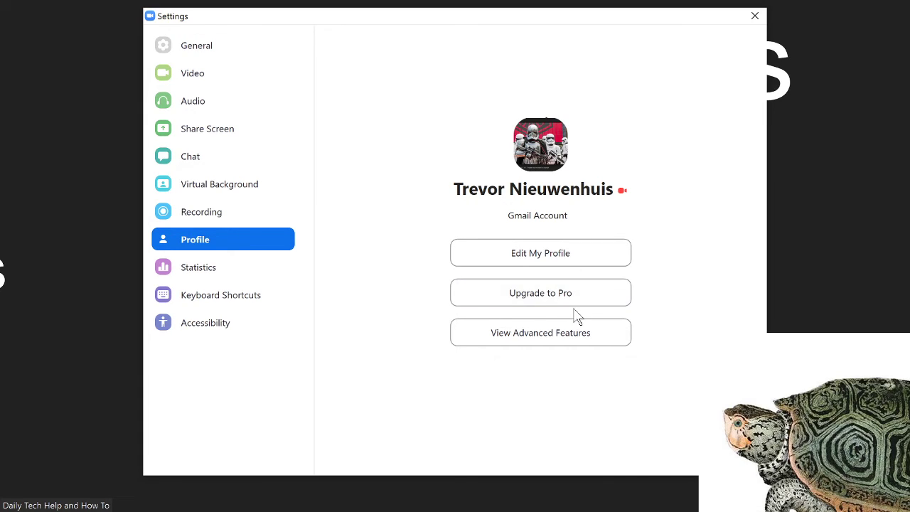
click(580, 340)
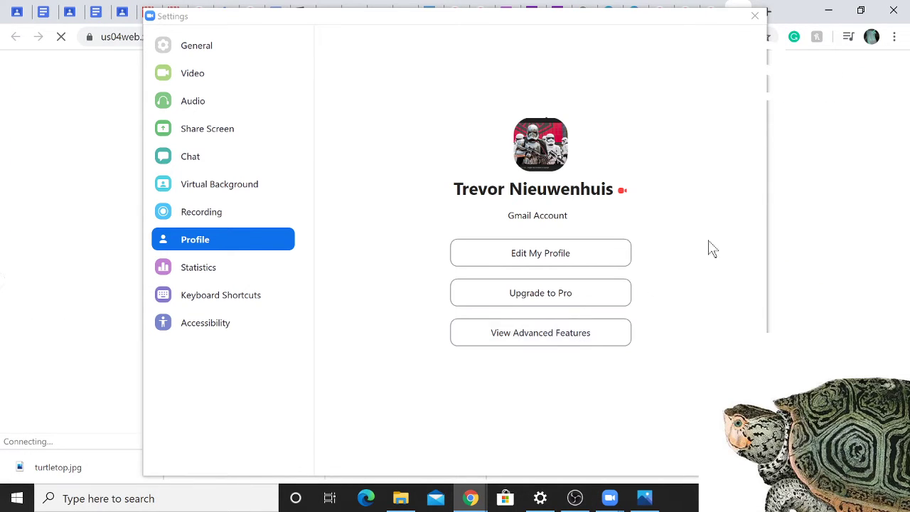
click(829, 14)
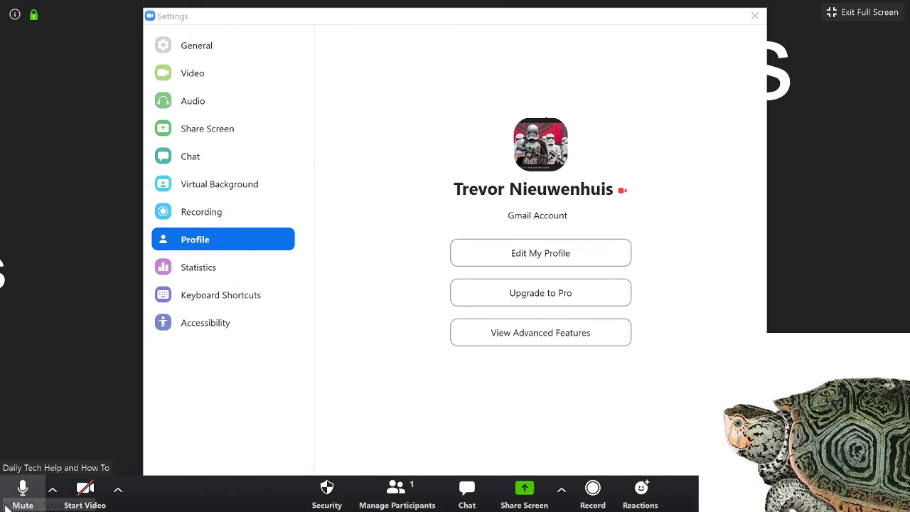
Examine the statistics, the list of keyboard shortcuts and the accessibility options, and close the settings window.
click(207, 271)
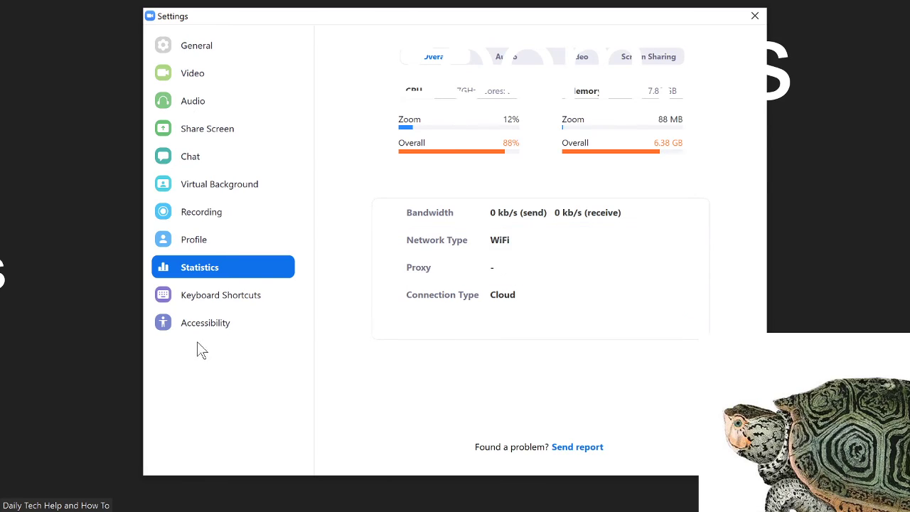
click(197, 296)
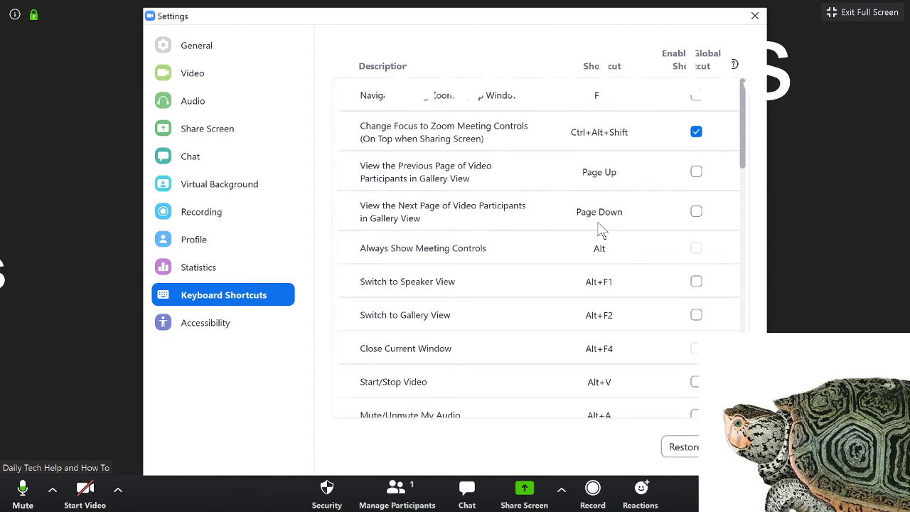
scroll(599, 228, down, 2)
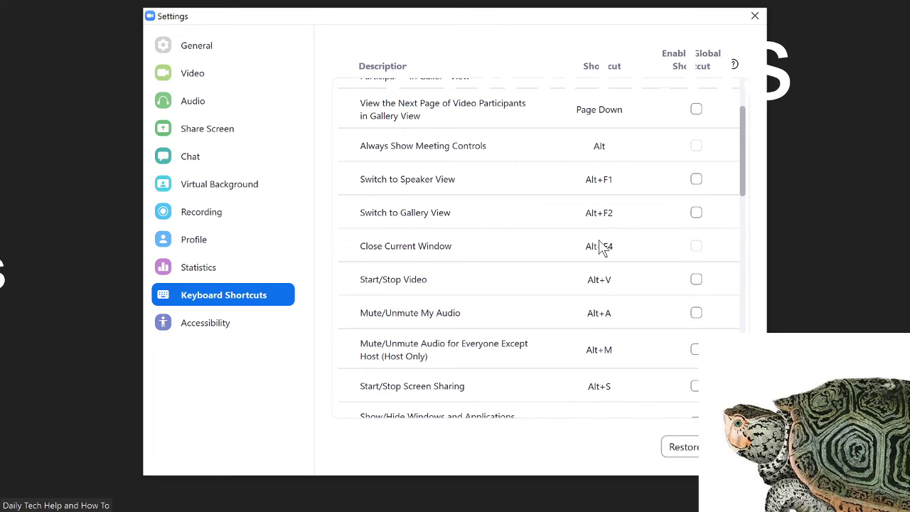
scroll(483, 269, down, 2)
scroll(484, 269, down, 7)
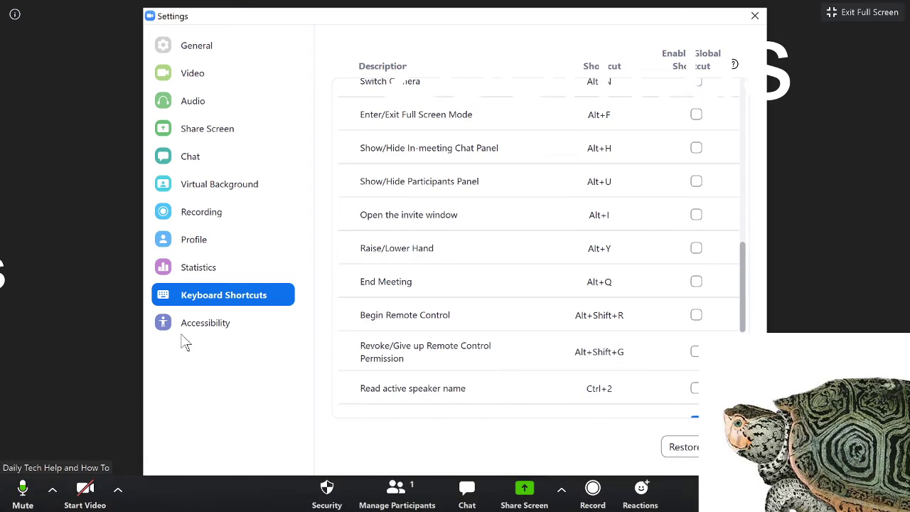
click(211, 320)
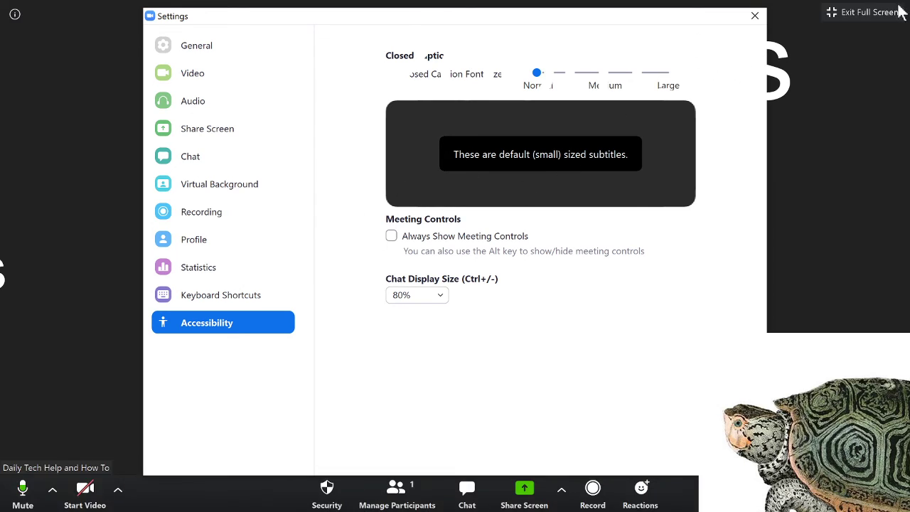
click(756, 15)
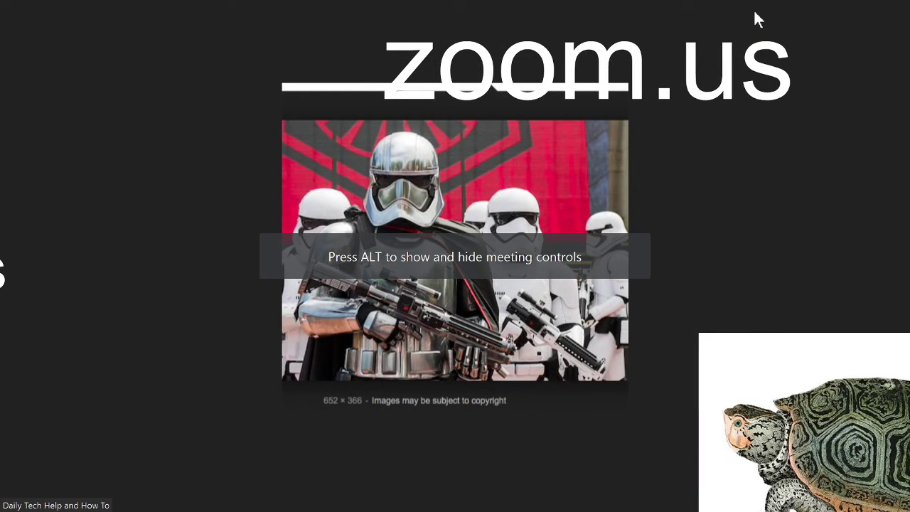
Switch the always-shown meeting controls on and off repeatedly, leaving them displayed.
key(alt)
key(alt)
key(alt)
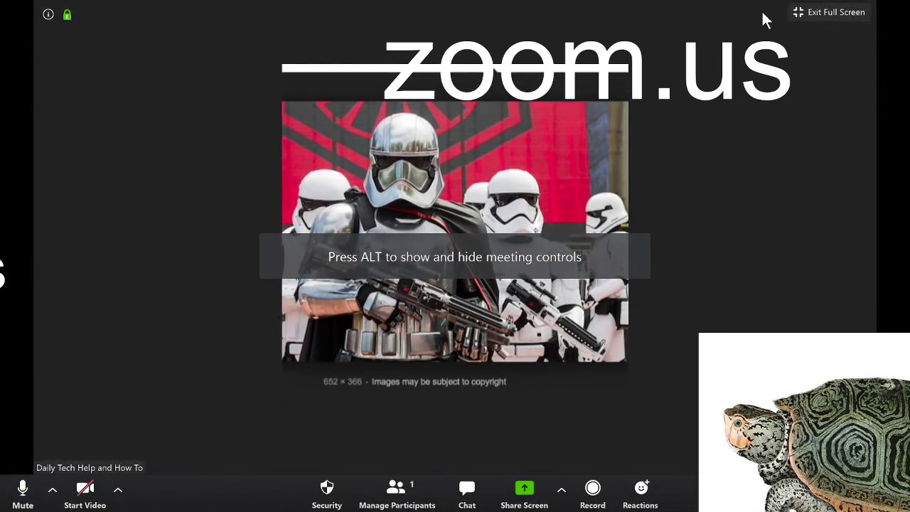
key(alt)
key(alt)
key(alt)
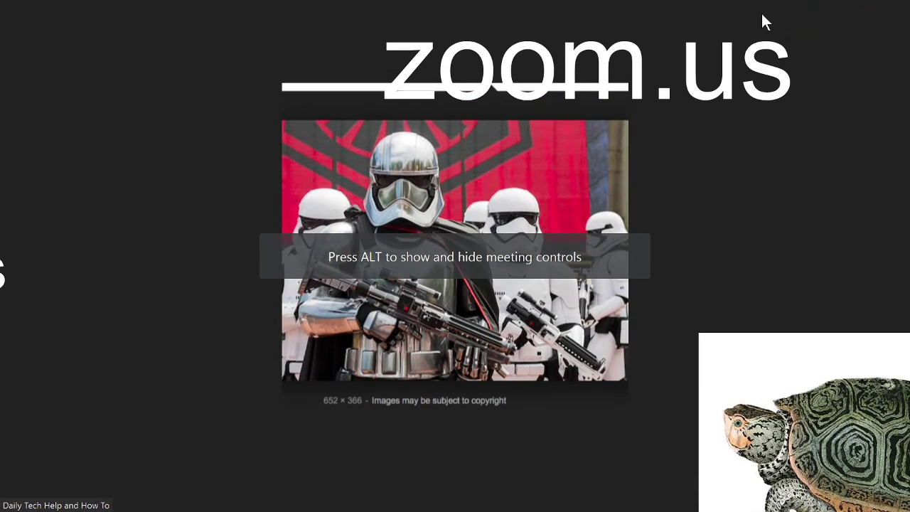
key(alt)
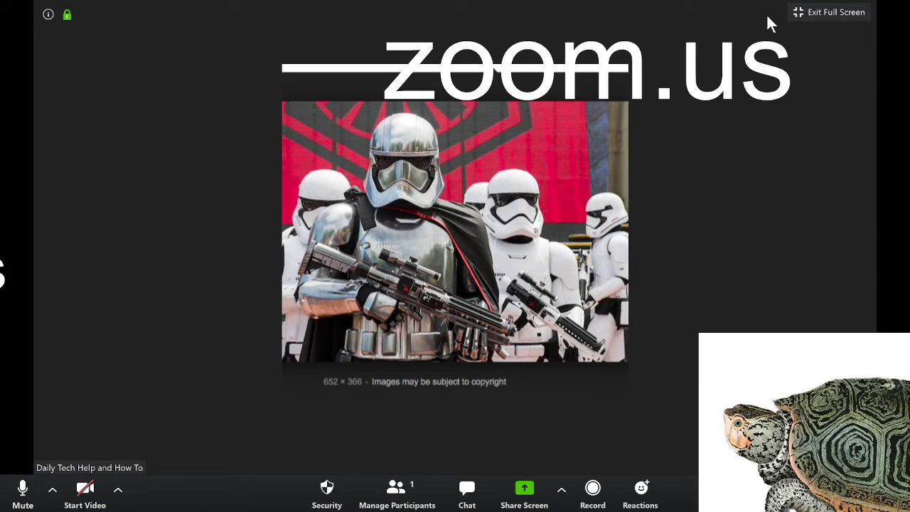
key(alt)
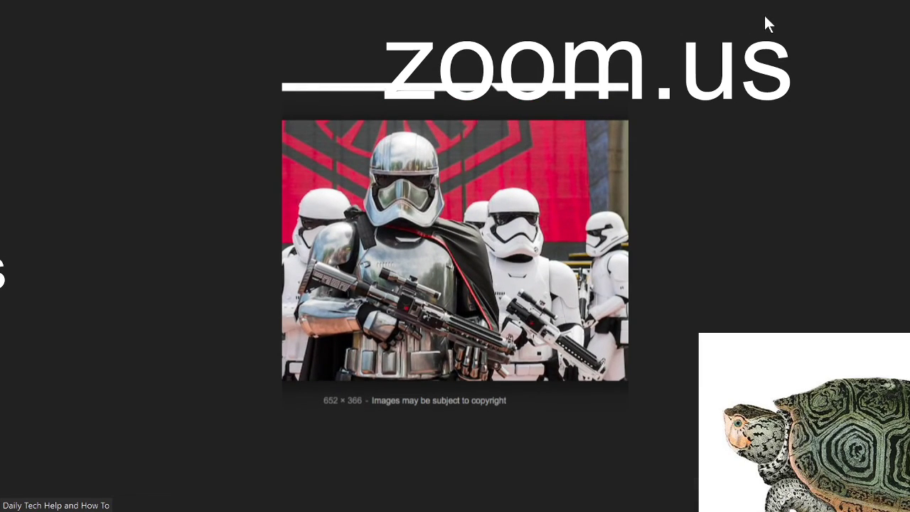
key(alt)
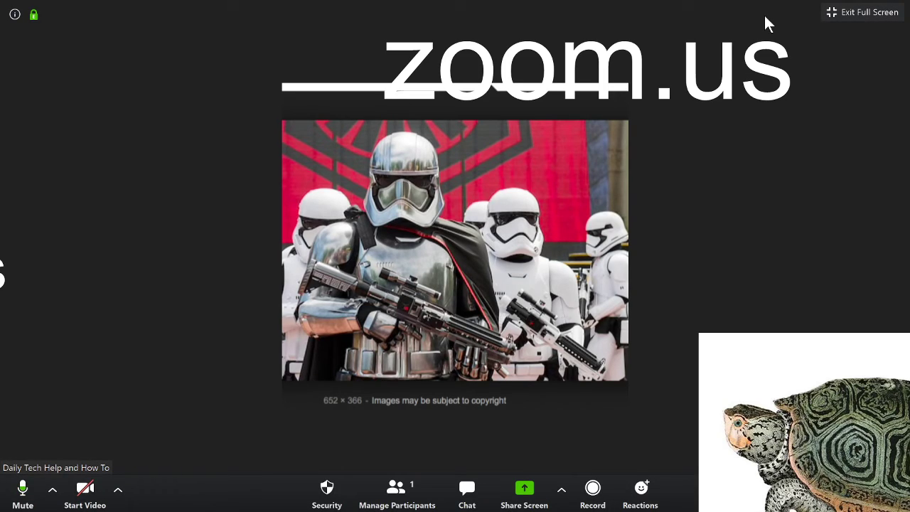
key(alt)
key(alt)
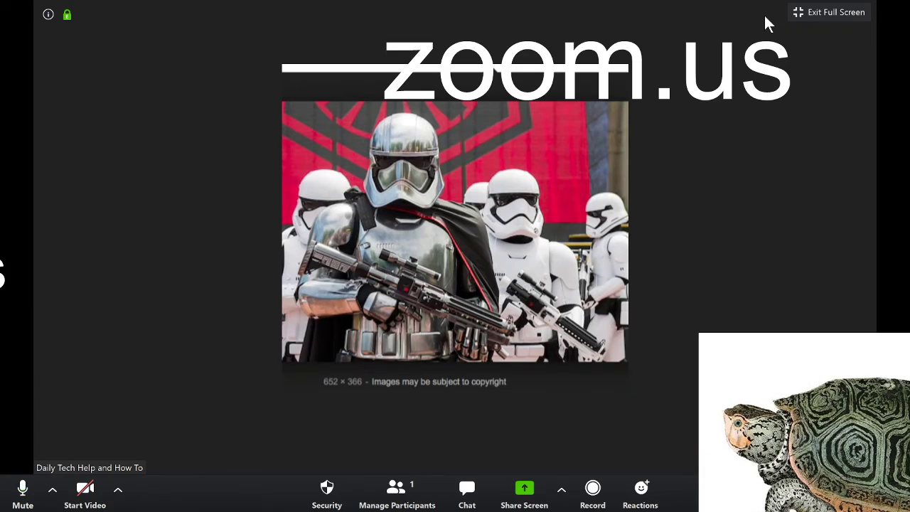
key(alt)
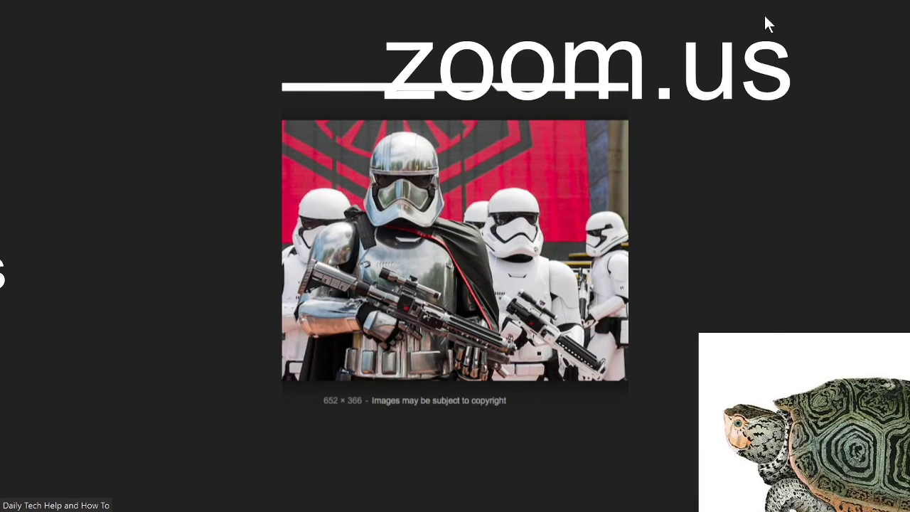
key(alt)
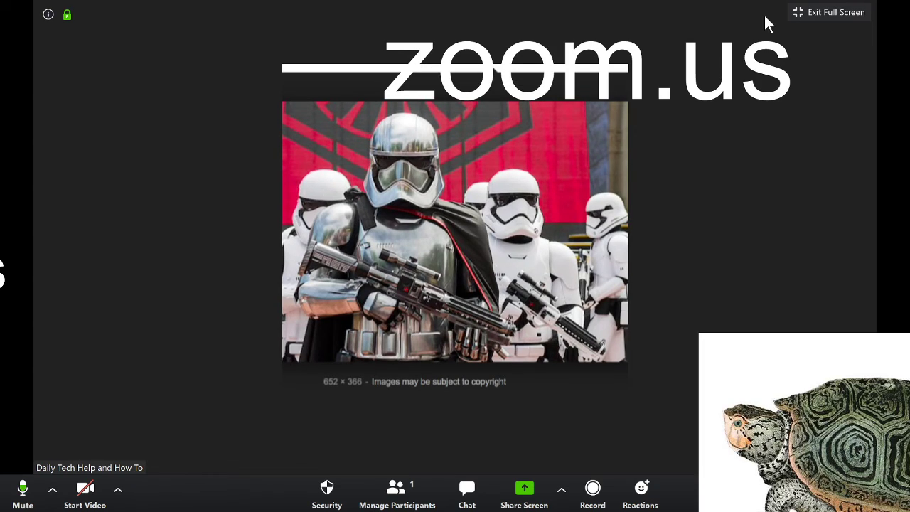